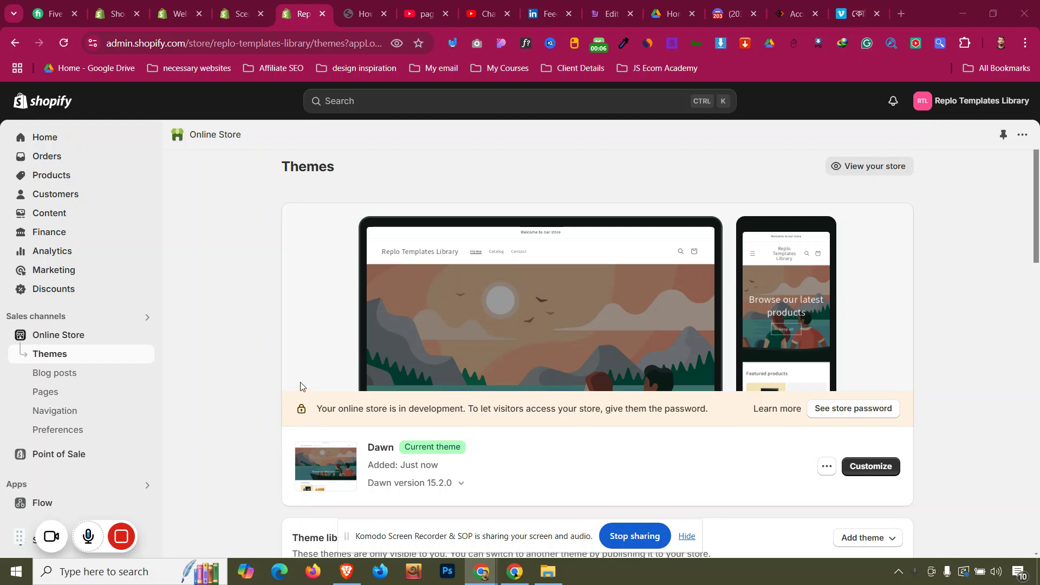
Read the introduction and theme backup advice in the custom fonts tutorial article.
scroll(301, 386, down, 1)
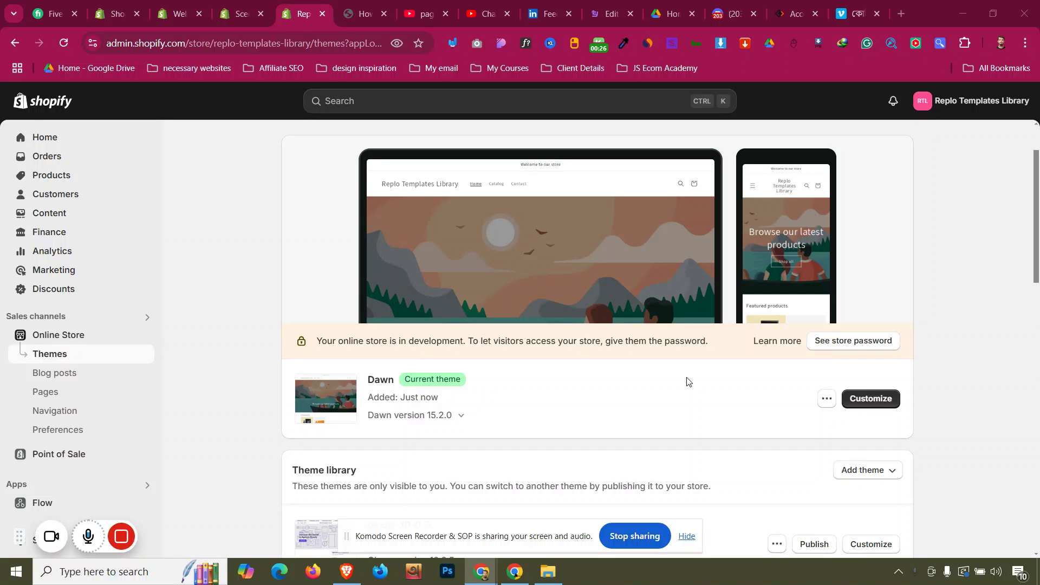
click(373, 5)
scroll(371, 315, up, 5)
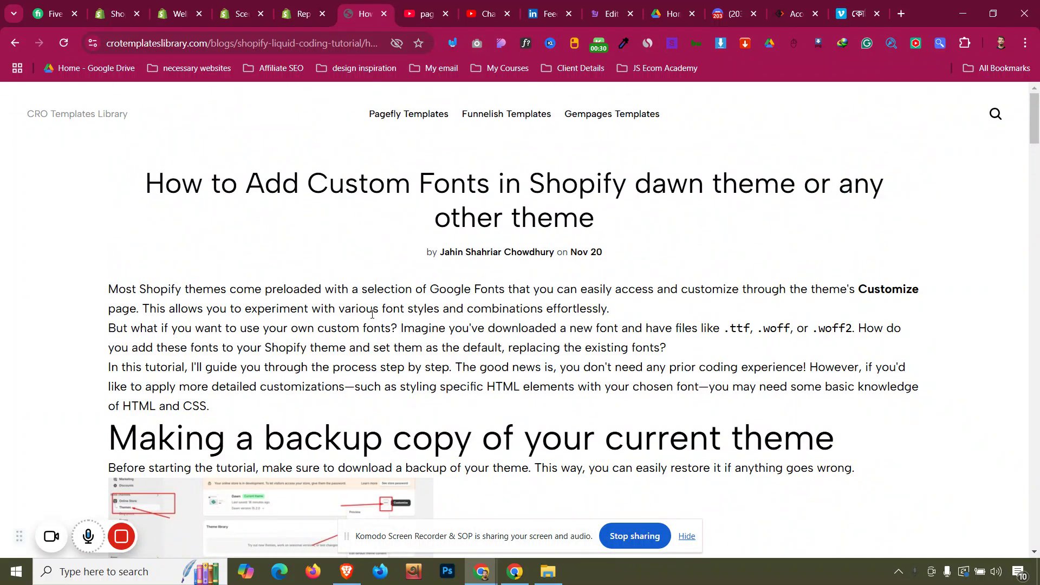
scroll(372, 314, down, 1)
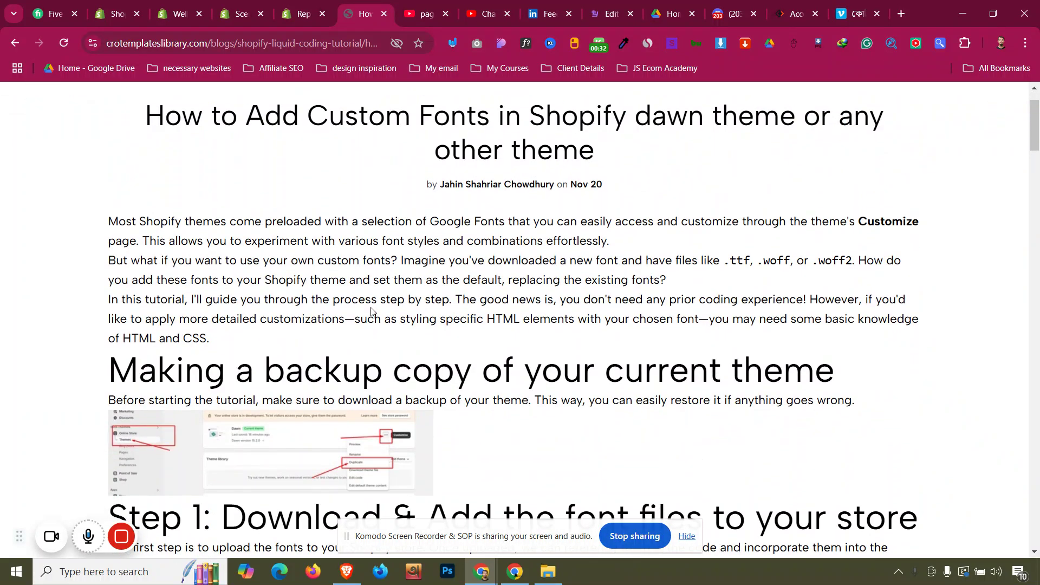
scroll(373, 303, down, 1)
Return to the store's Themes page and view the actions available for the current Dawn theme, such as Duplicate.
click(303, 14)
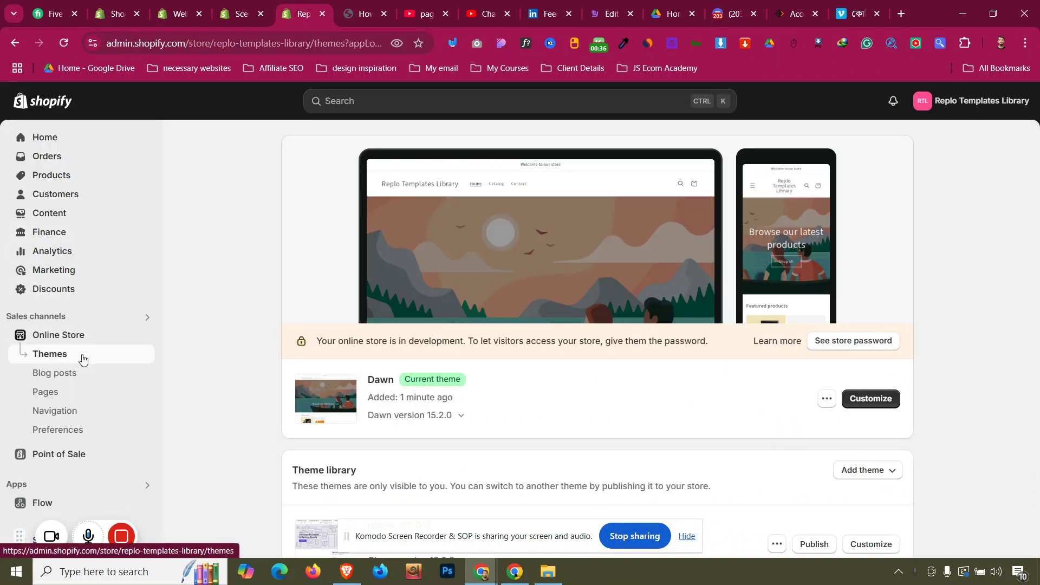
scroll(390, 205, down, 1)
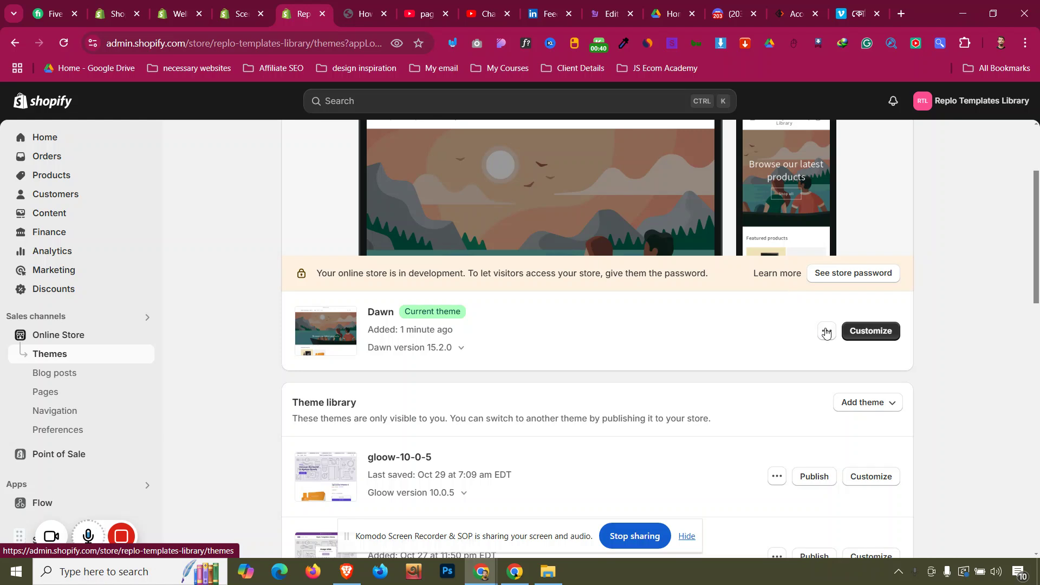
scroll(825, 332, up, 1)
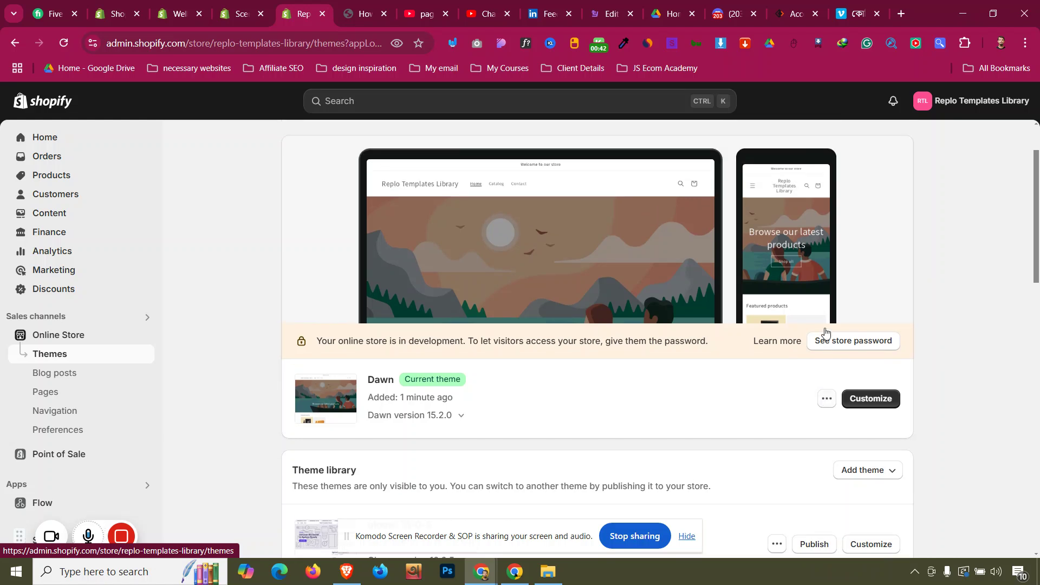
click(827, 398)
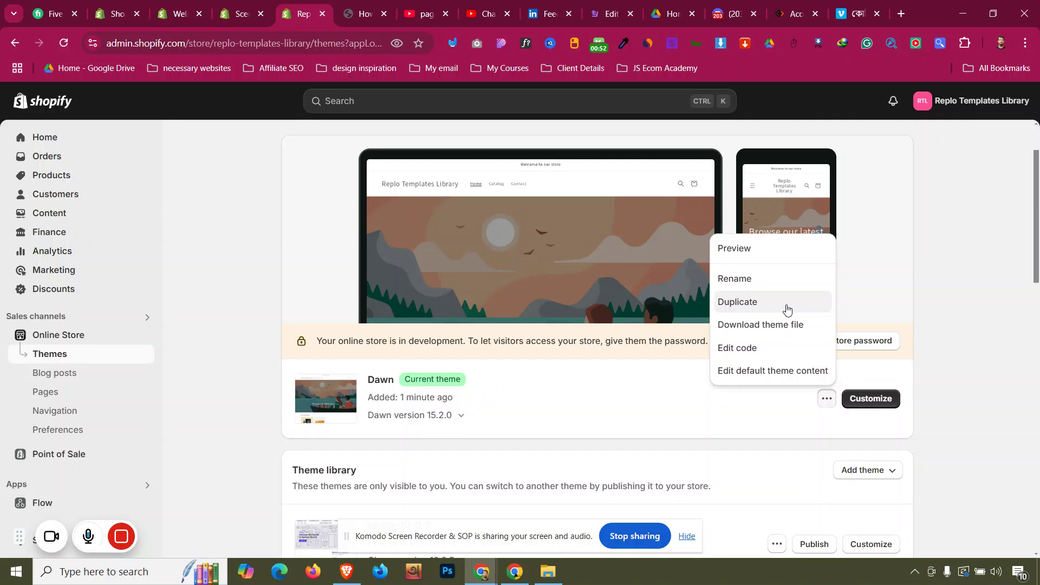
click(691, 412)
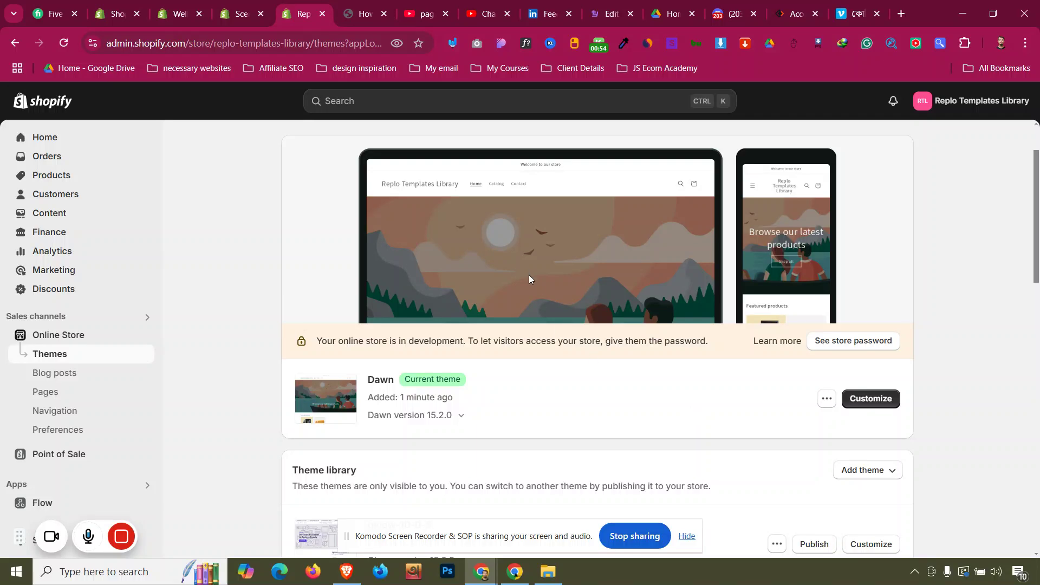
Consult Step 1 of the tutorial article on adding font files, and open the store's Files page under Content.
click(347, 5)
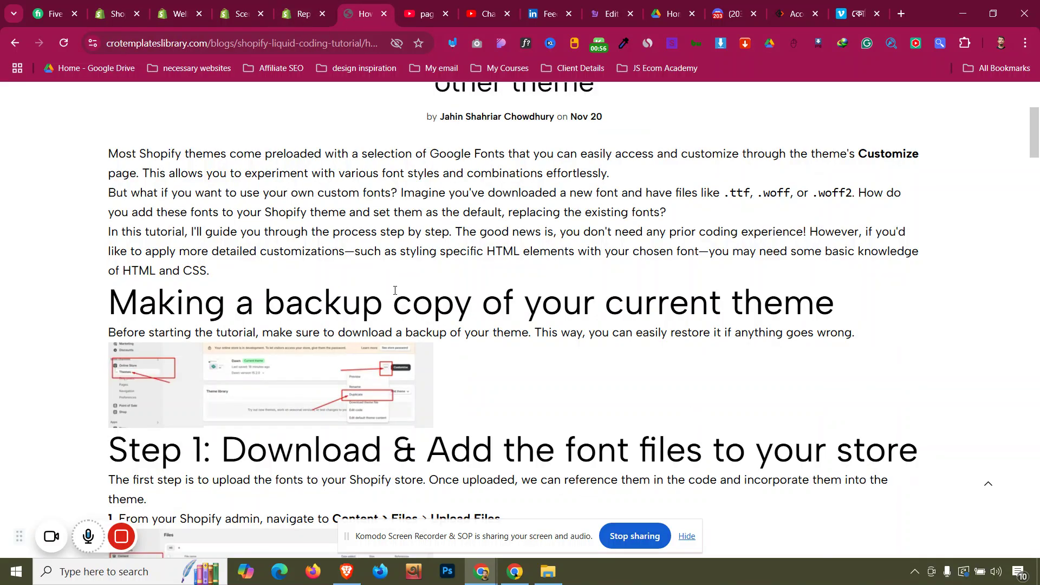
scroll(395, 291, down, 5)
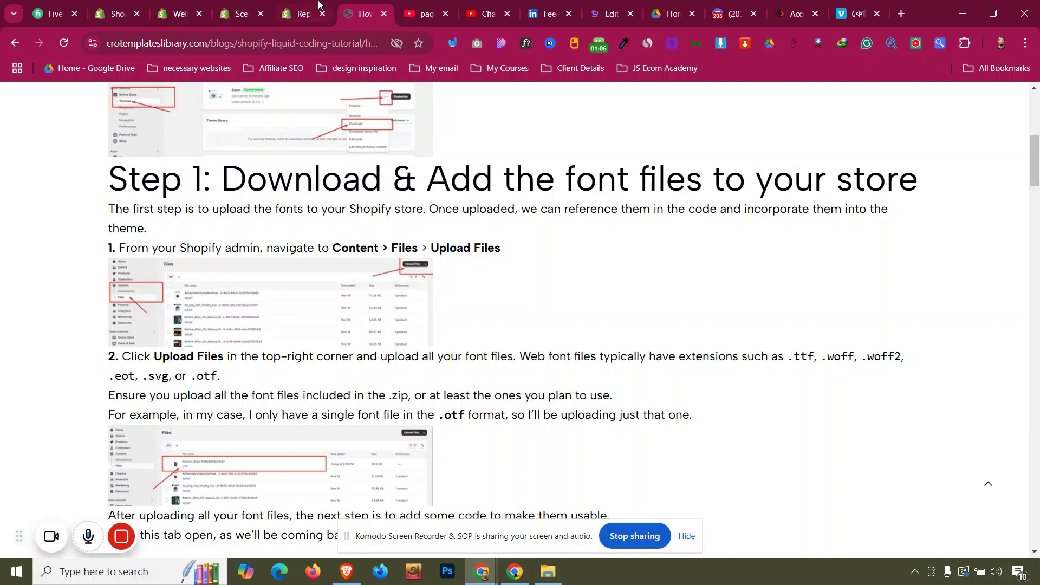
click(303, 14)
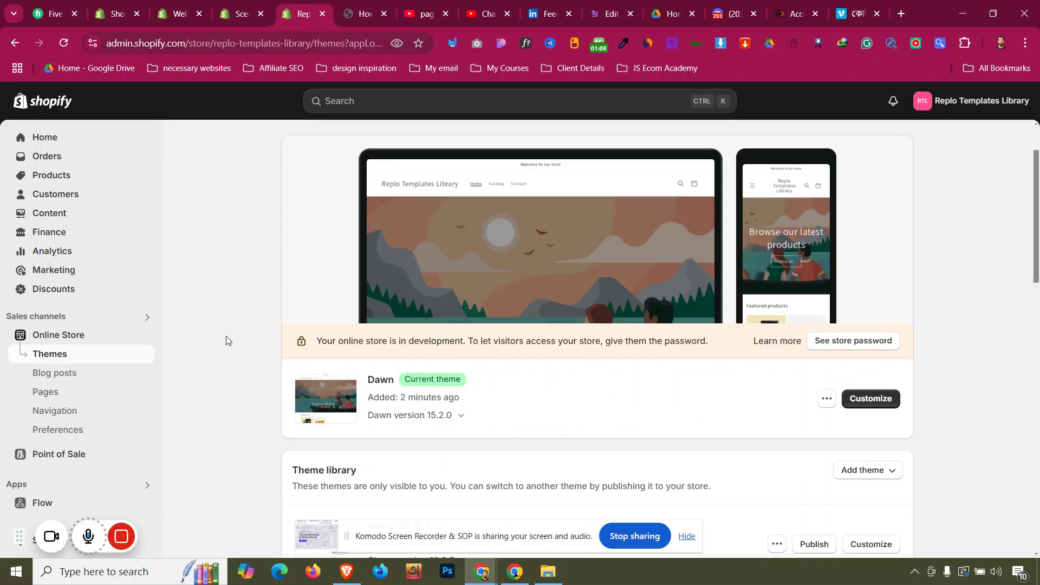
click(82, 219)
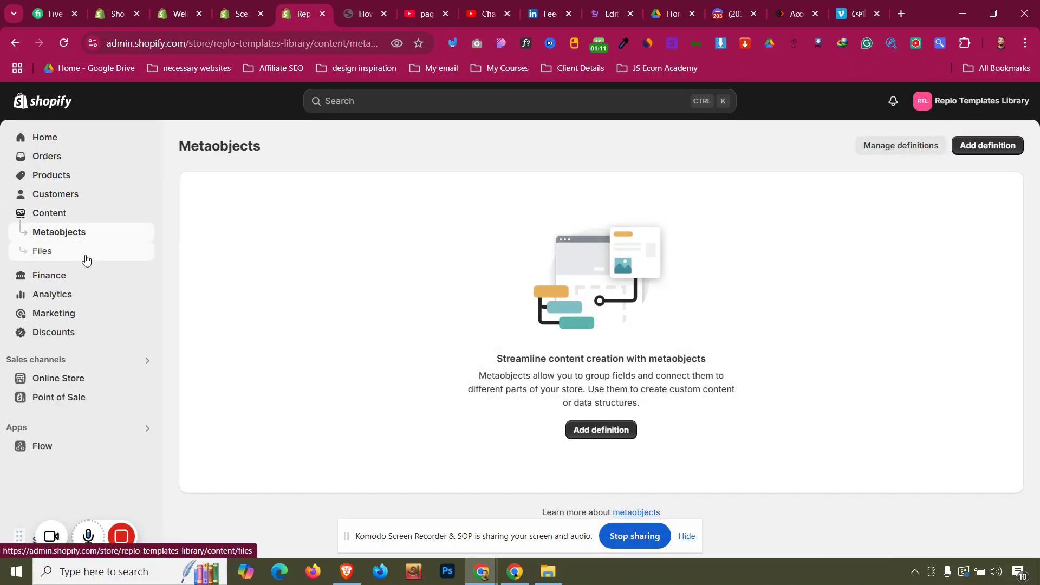
click(86, 258)
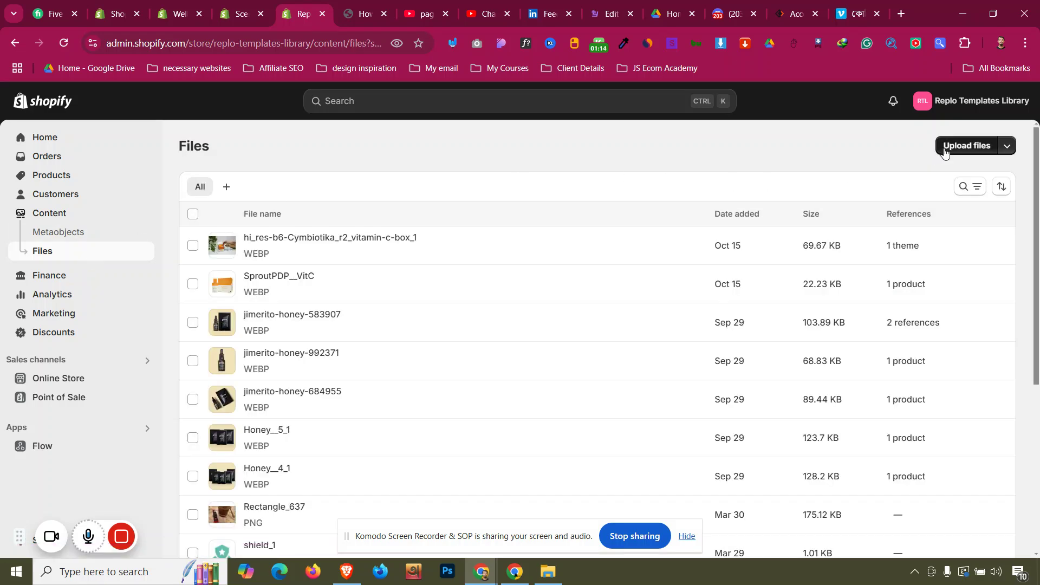
Upload Nomixa-Bold-iF66b490dc11642.otf from the Nomixa font folder inside Downloads > Compressed to the store's files.
click(945, 151)
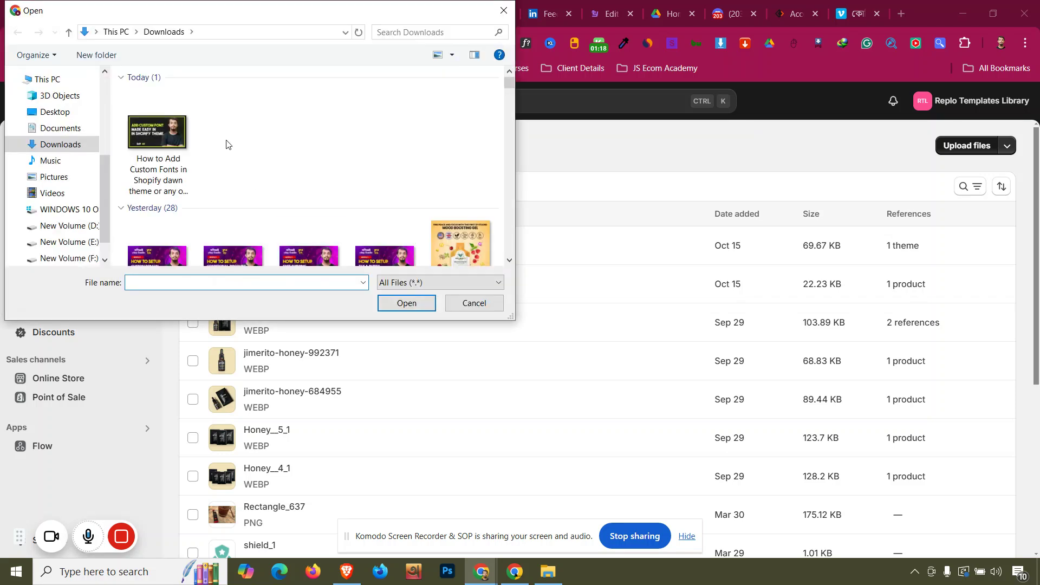
scroll(227, 140, down, 10)
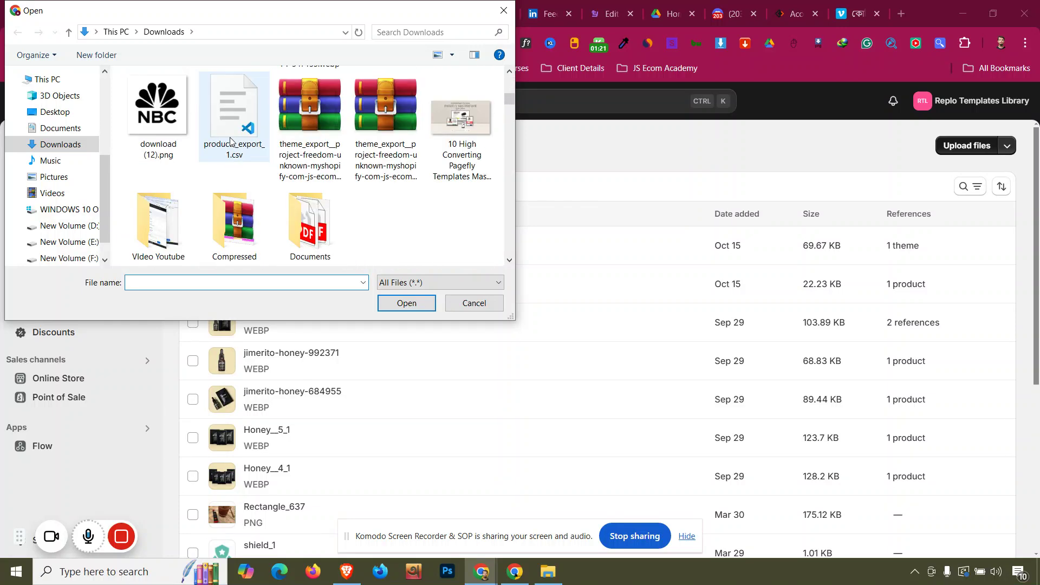
double_click(261, 223)
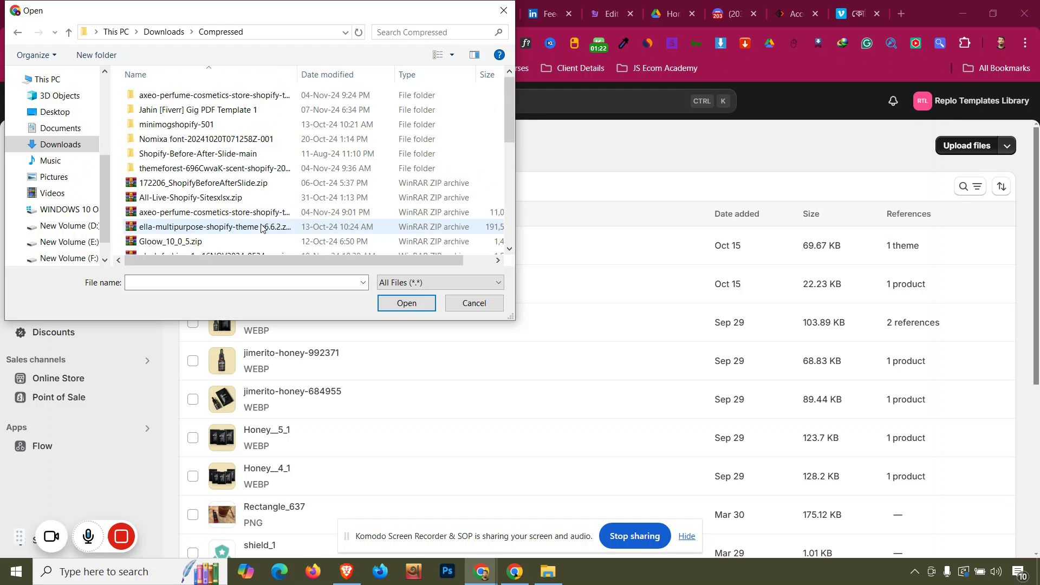
double_click(233, 140)
double_click(228, 99)
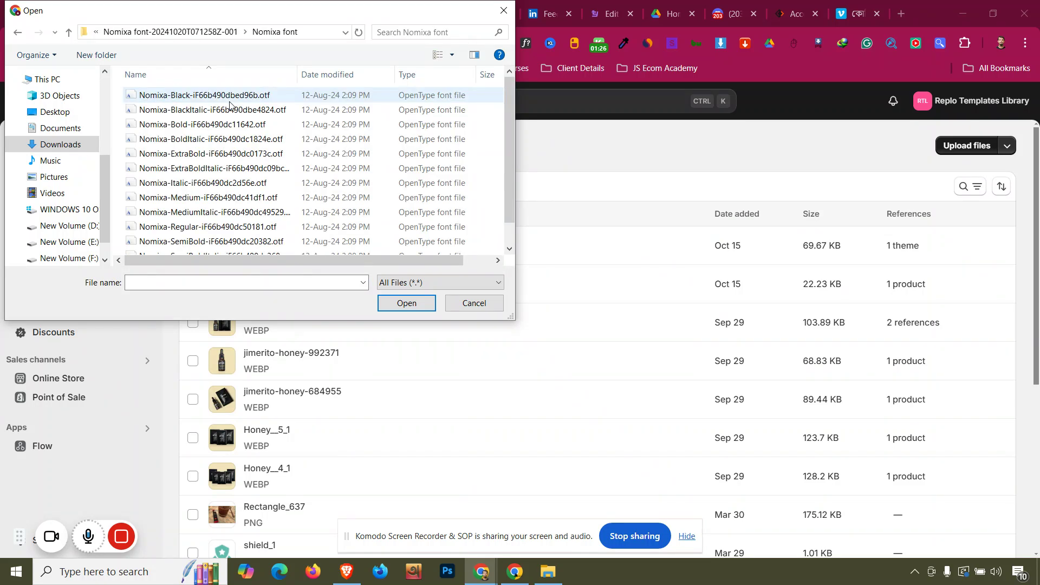
click(238, 125)
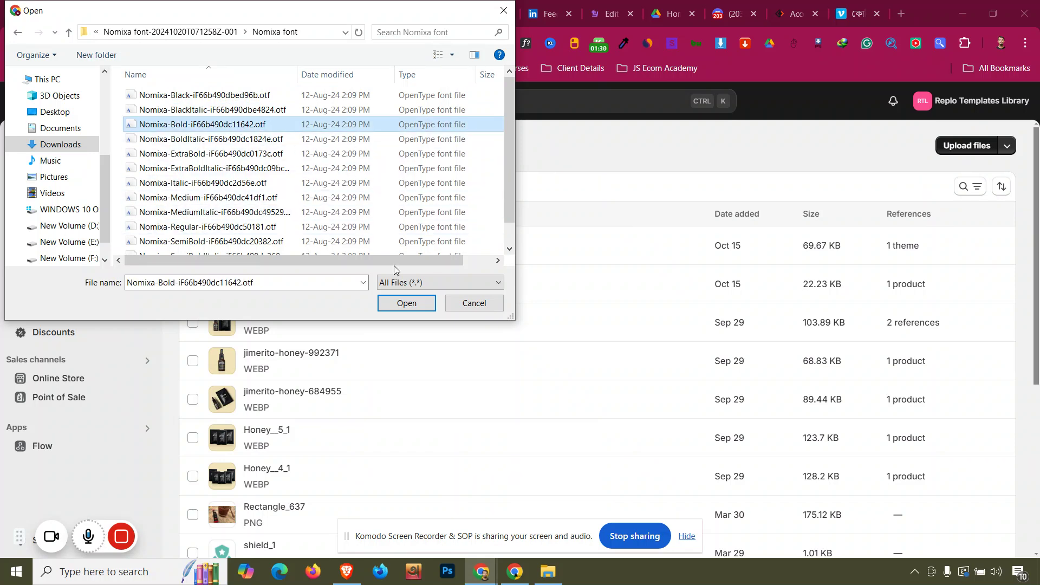
click(382, 306)
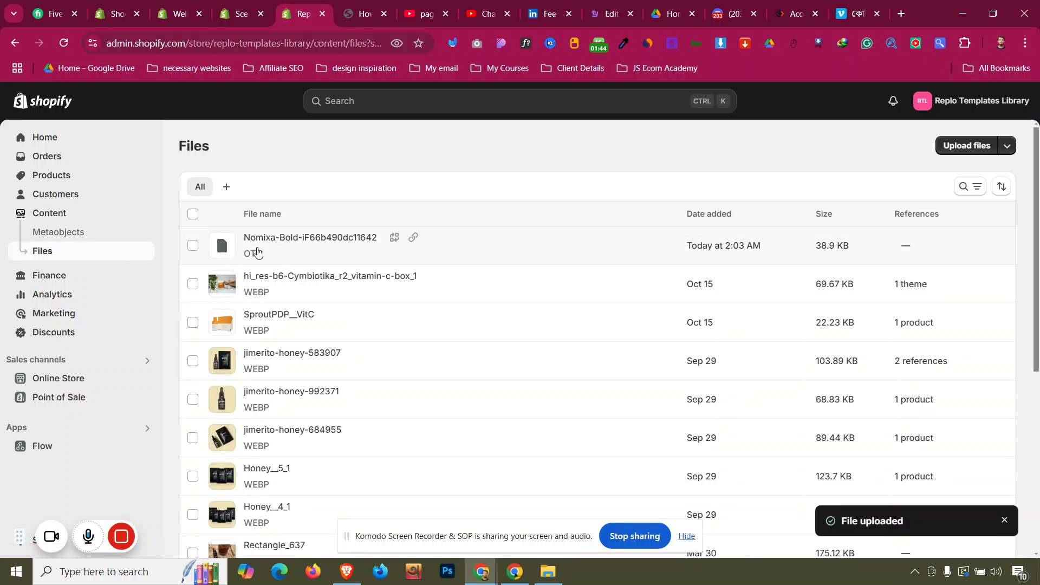
Read Step 2 of the tutorial article on adding the code that reads the font.
click(377, 5)
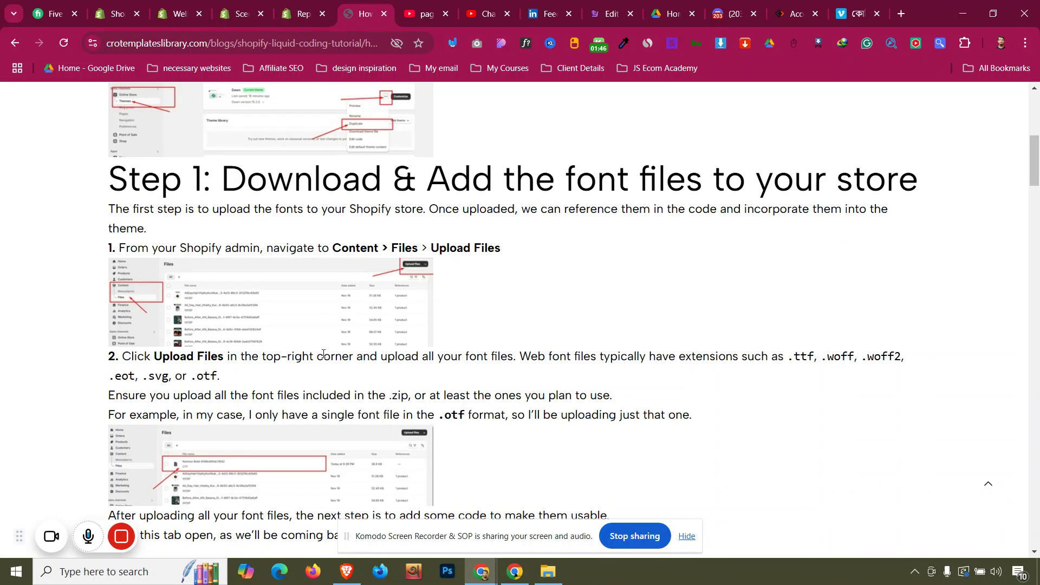
scroll(323, 354, down, 4)
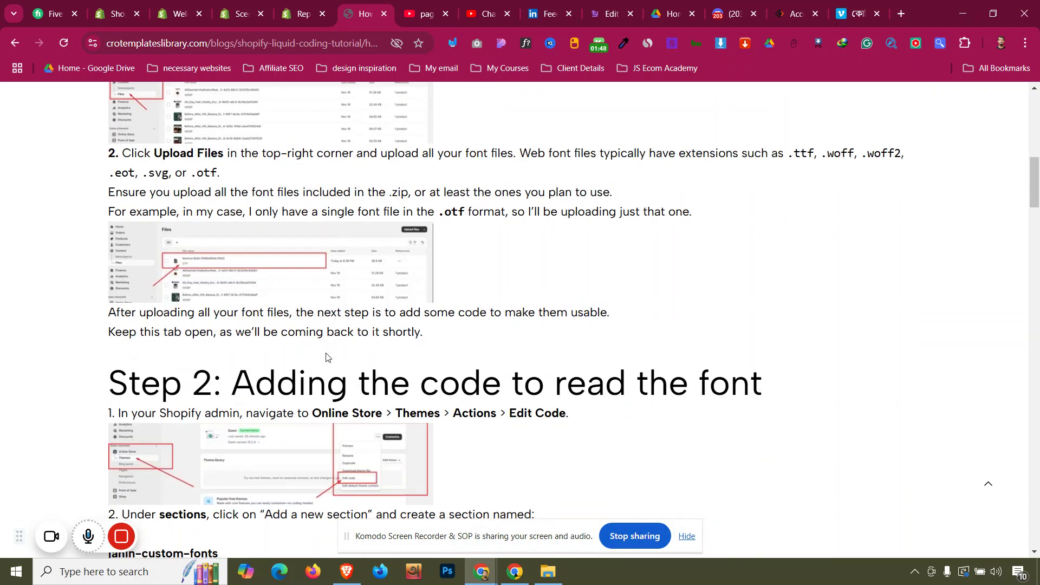
scroll(336, 346, down, 1)
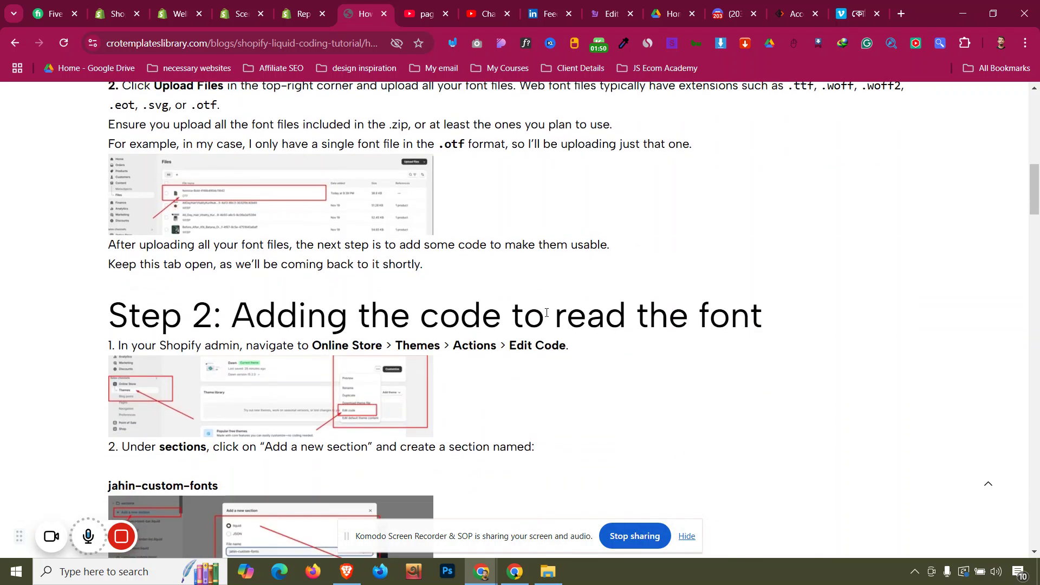
scroll(549, 305, down, 1)
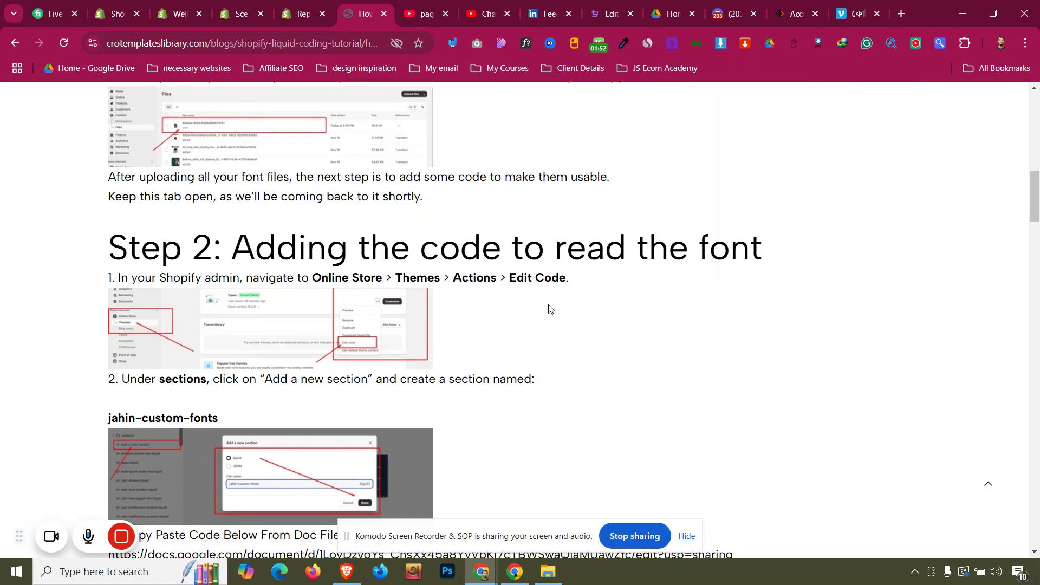
scroll(536, 306, down, 1)
Open the Online Store themes page in a separate browser tab, keeping the Files page open.
click(297, 14)
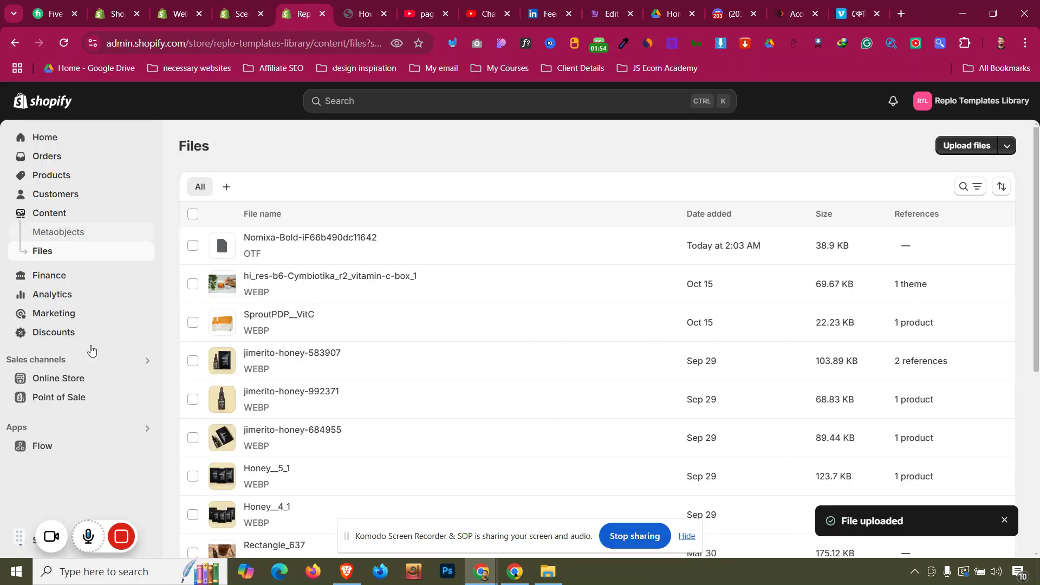
right_click(64, 378)
click(163, 174)
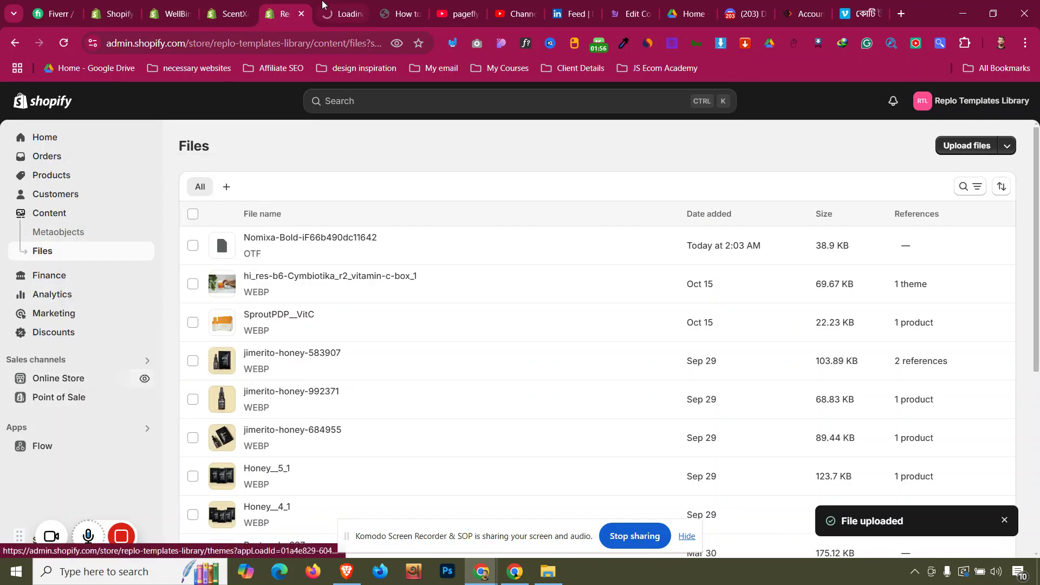
key(ctrl+Tab)
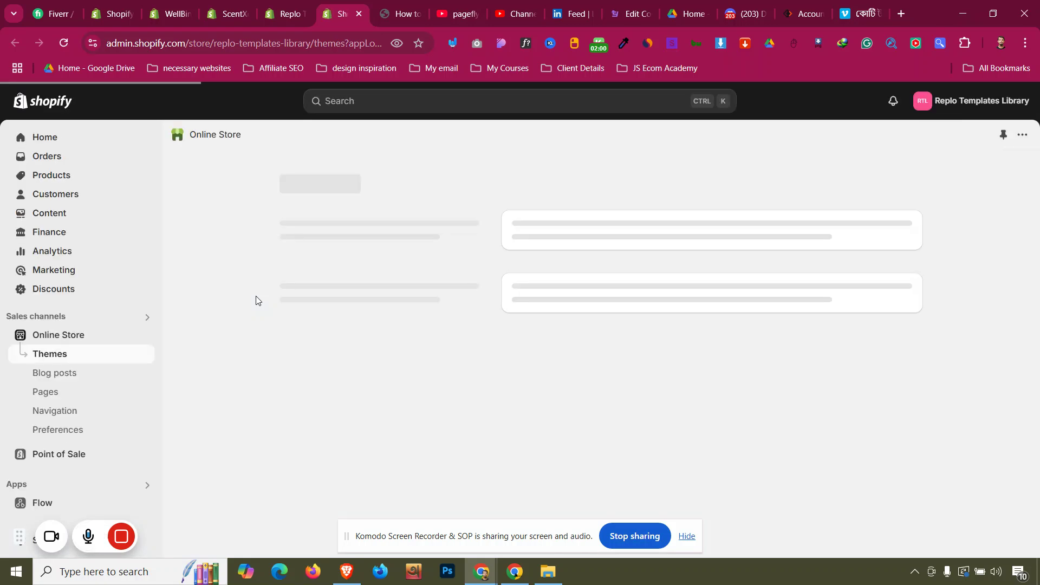
Open the code editor for the current Dawn theme.
scroll(257, 296, down, 3)
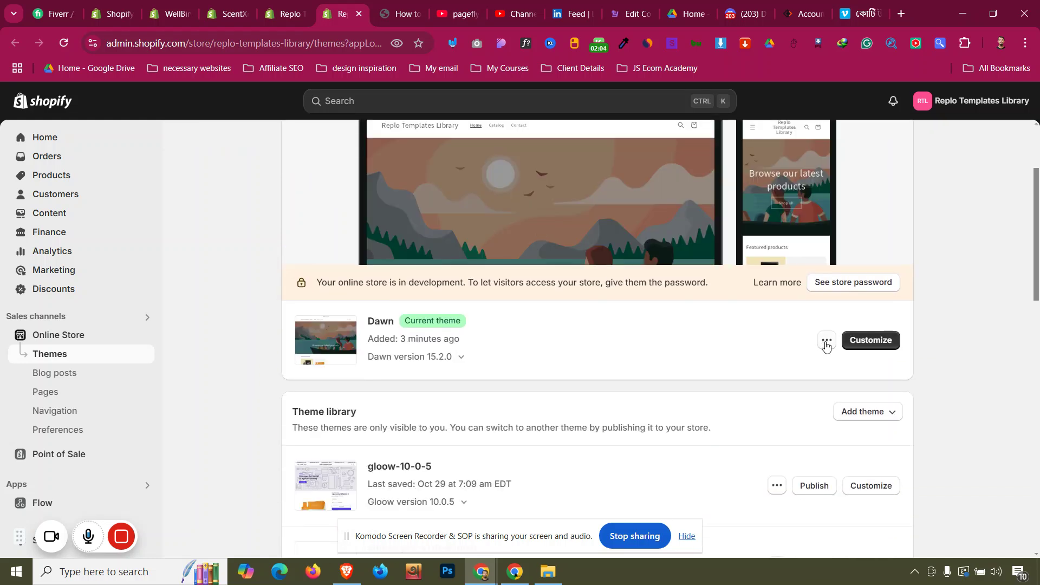
scroll(824, 347, down, 1)
scroll(824, 348, up, 1)
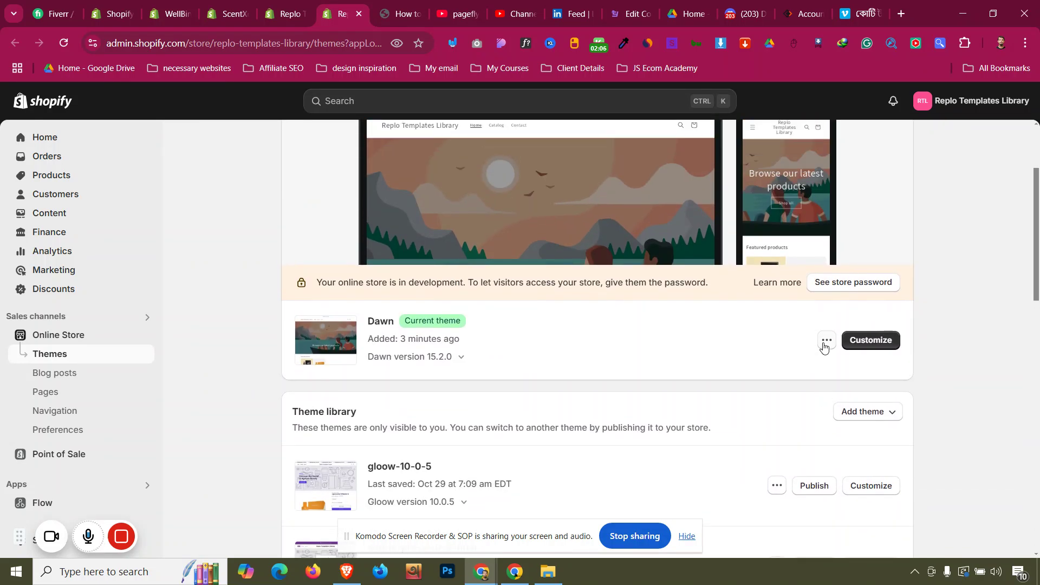
click(826, 341)
click(756, 468)
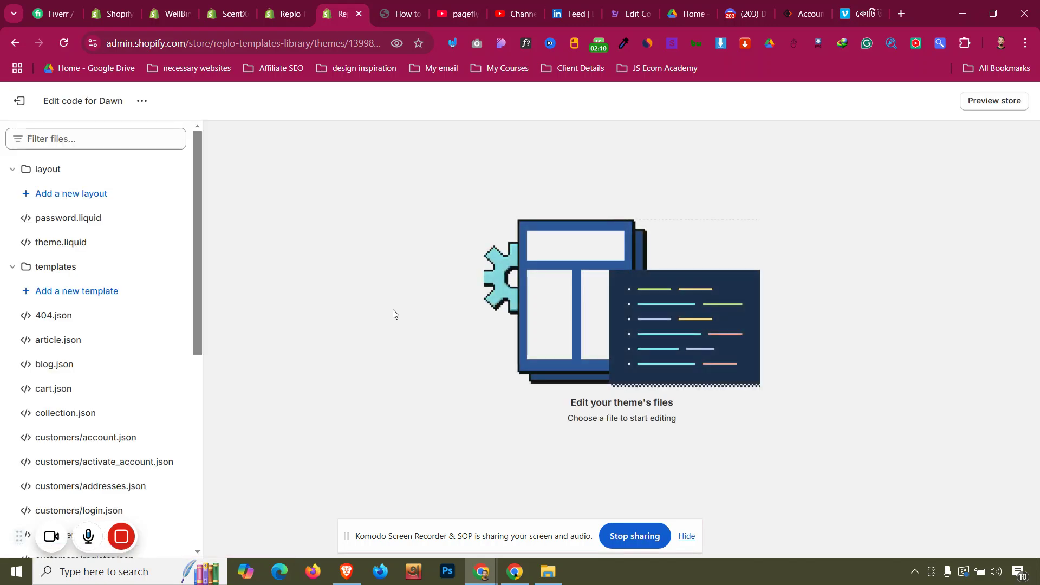
Collapse the templates and layout folders and expand the sections folder in the theme's file list.
click(87, 268)
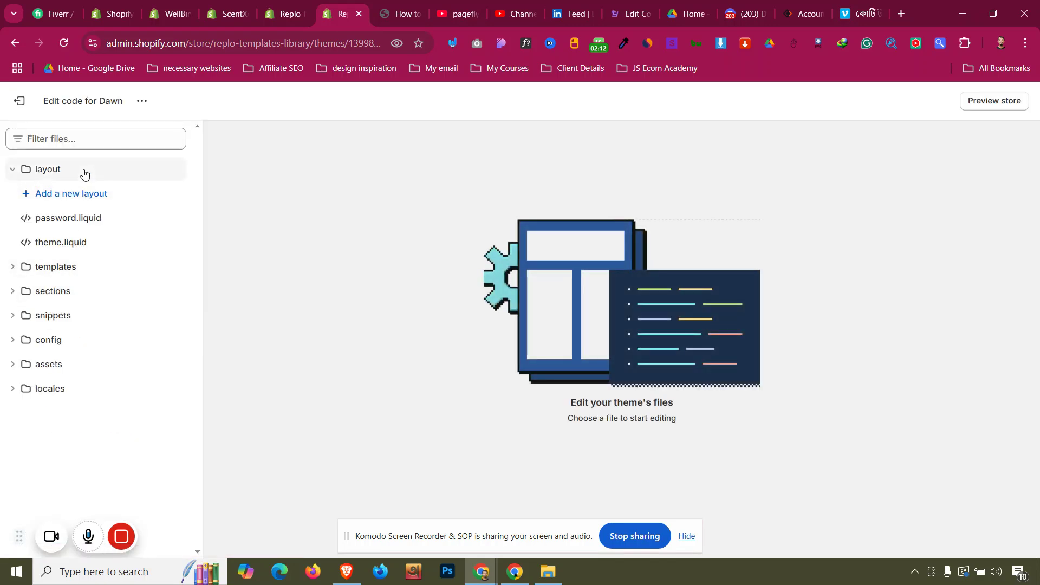
click(81, 171)
click(78, 219)
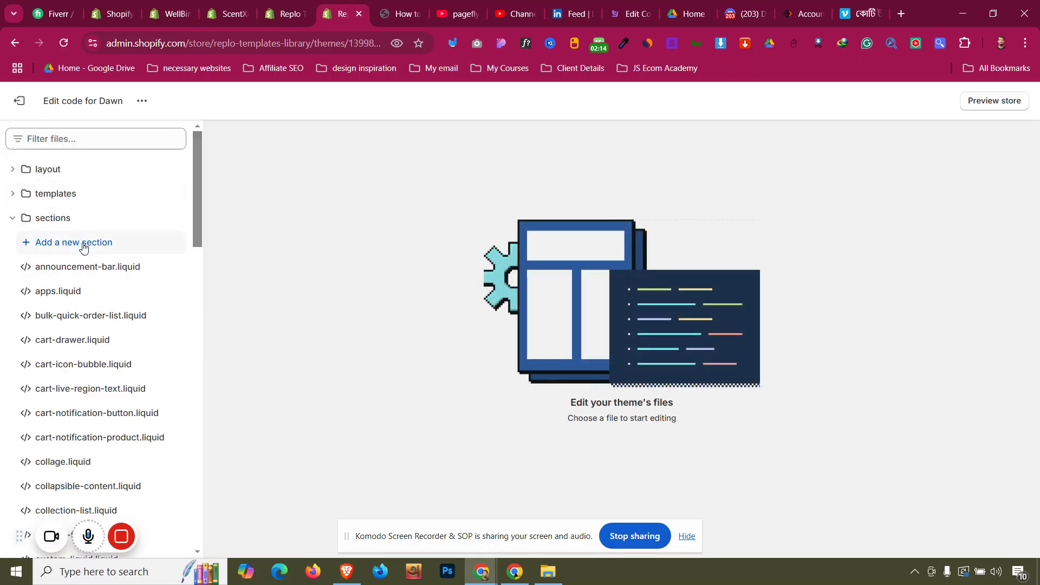
Copy the section name jahin-custom-fonts from Step 2 of the tutorial article.
click(400, 14)
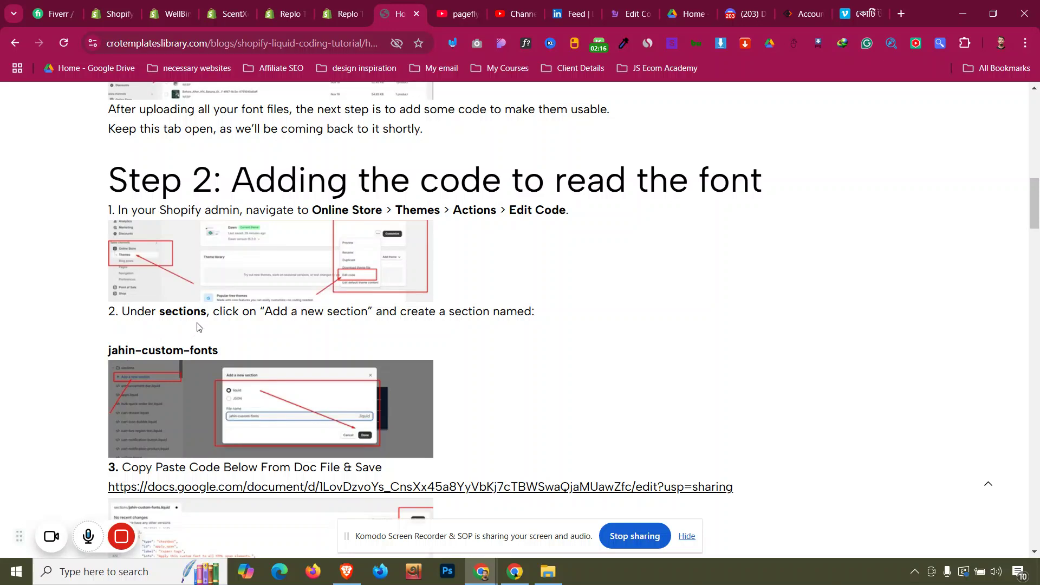
drag(110, 351, 218, 351)
right_click(202, 354)
click(239, 364)
Create a new liquid section named jahin-custom-fonts in the Dawn theme.
click(342, 14)
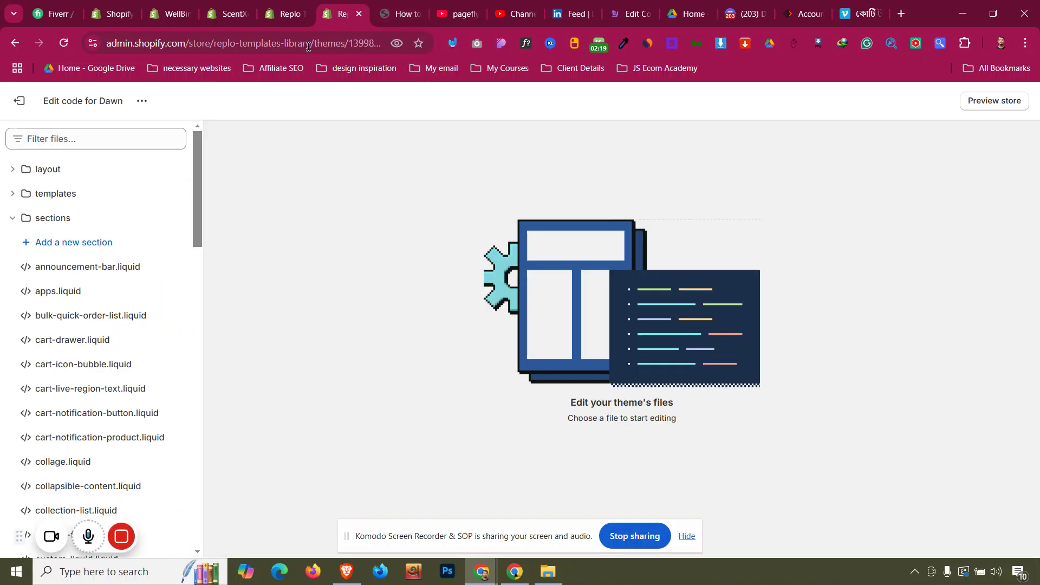
click(111, 243)
click(390, 347)
key(ctrl+v)
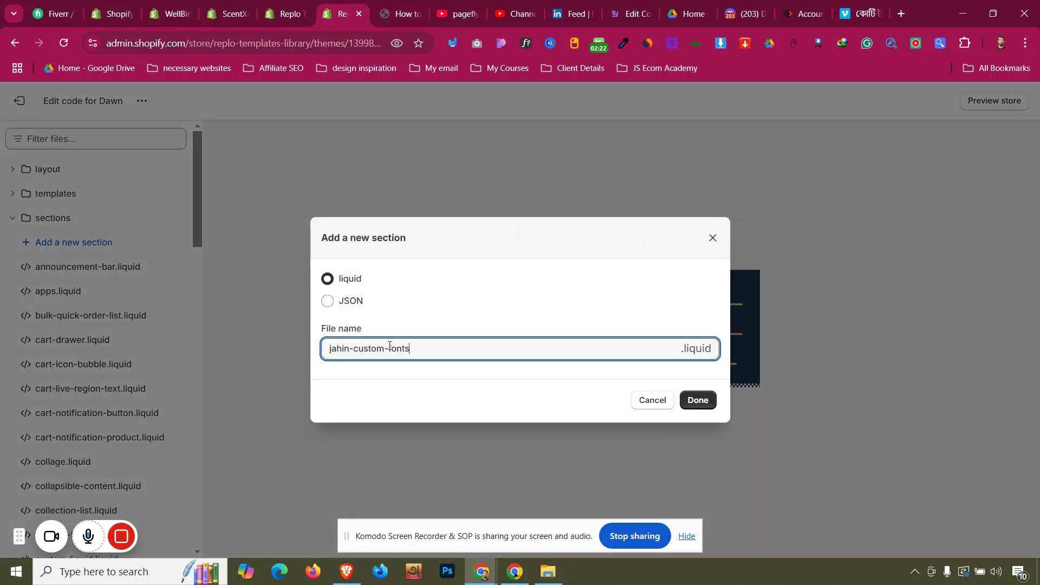
click(698, 400)
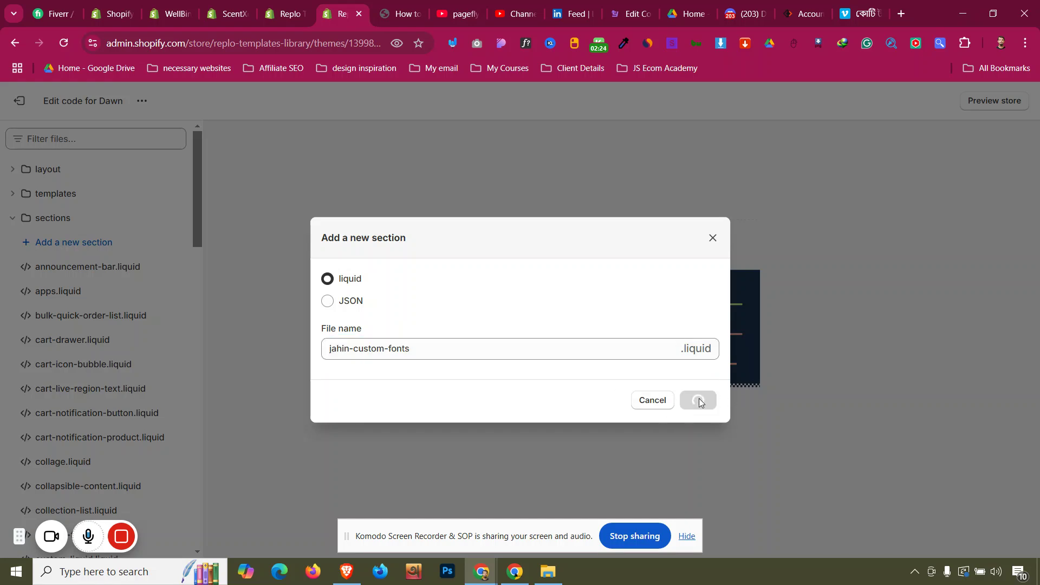
Open the Google Doc linked in item 3 of the tutorial article's Step 2 and copy all of its code.
click(397, 15)
scroll(476, 287, down, 1)
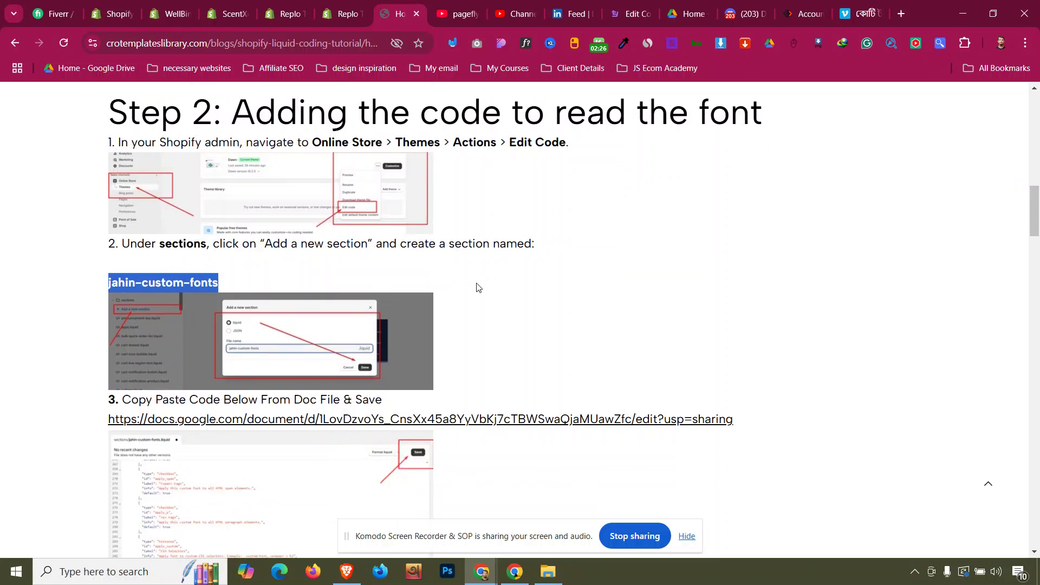
scroll(476, 287, down, 1)
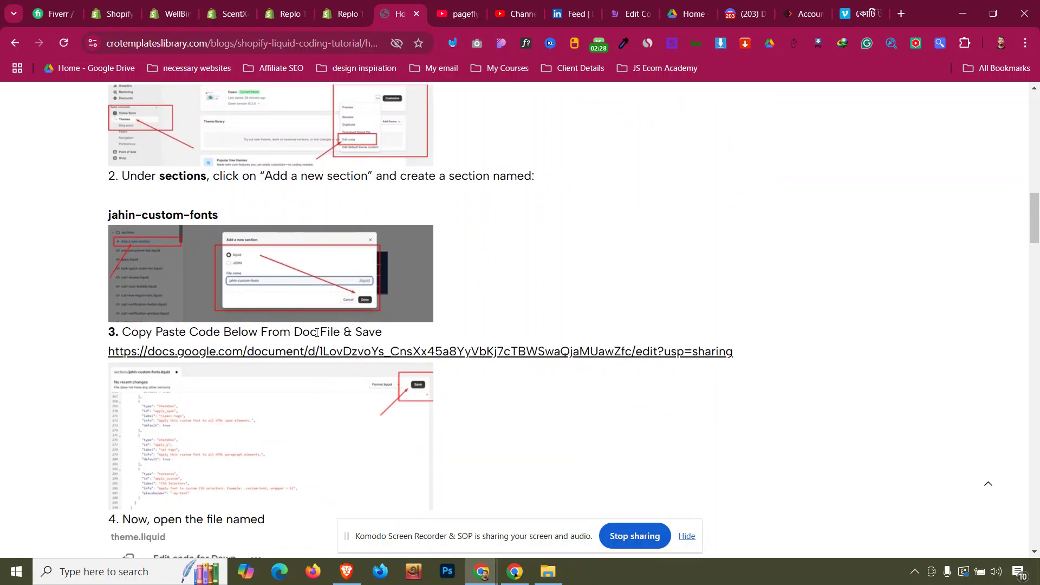
click(369, 357)
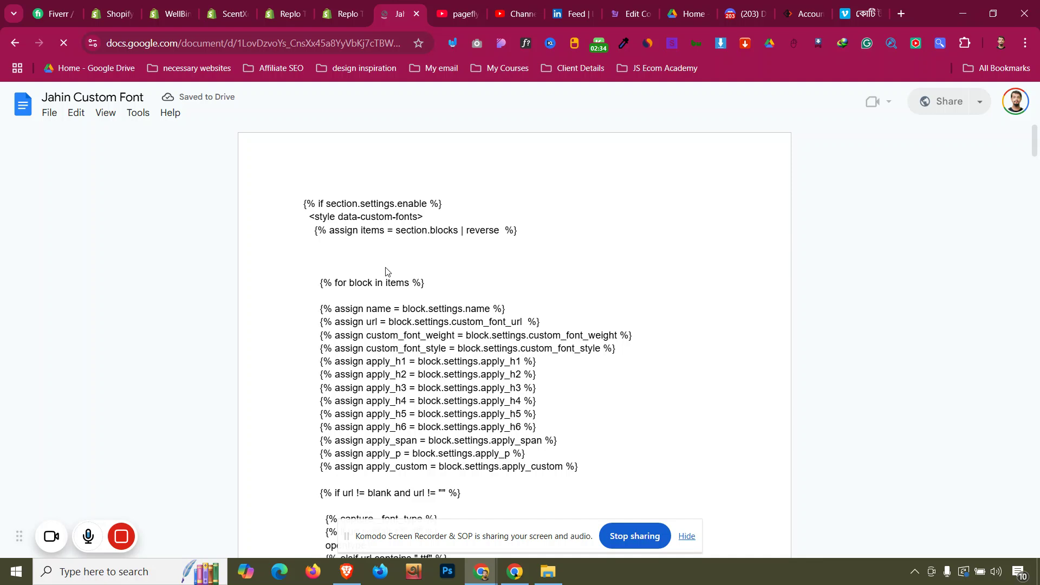
key(ctrl+a)
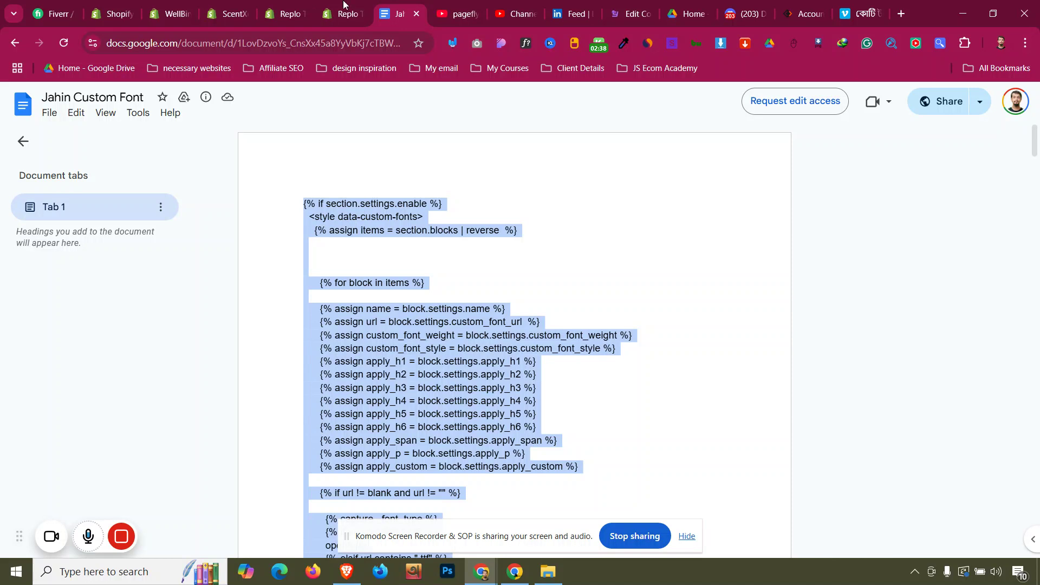
Replace all placeholder code in jahin-custom-fonts.liquid with the code copied from the document and save the file.
click(340, 4)
click(339, 267)
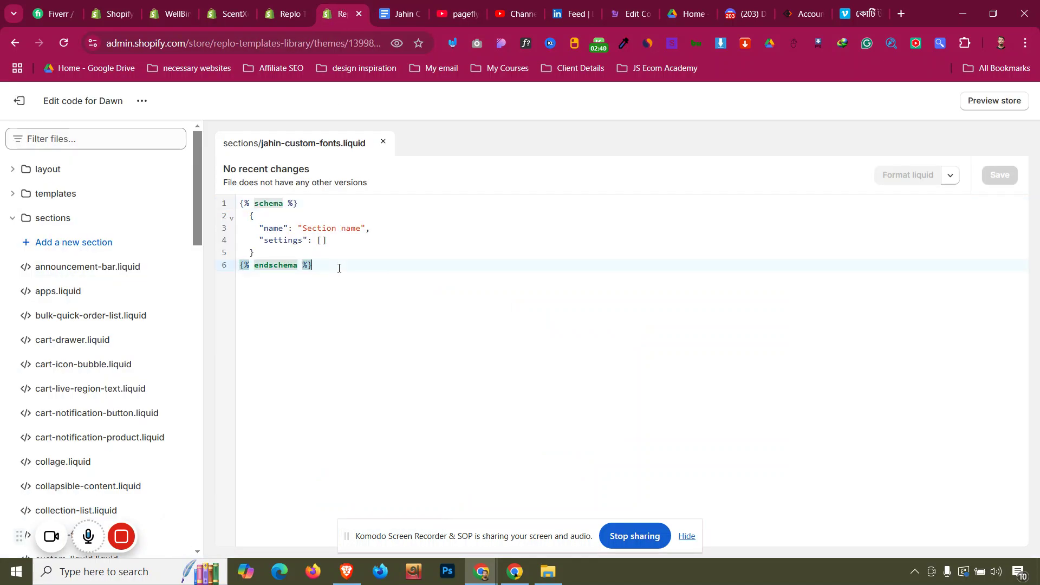
key(ctrl+a)
key(ctrl+v)
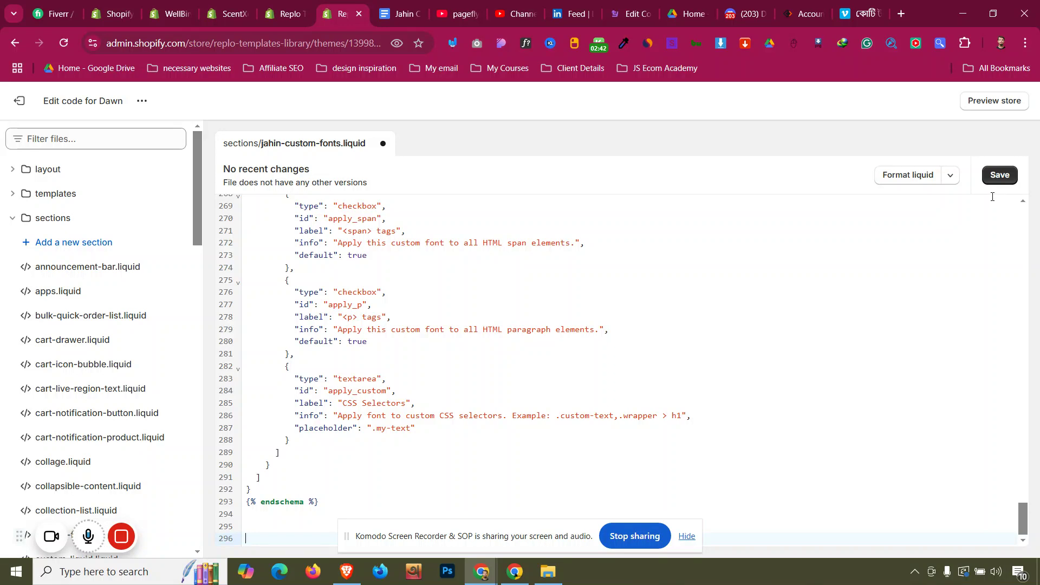
key(ctrl+s)
key(ctrl+Tab)
click(10, 46)
scroll(198, 172, down, 15)
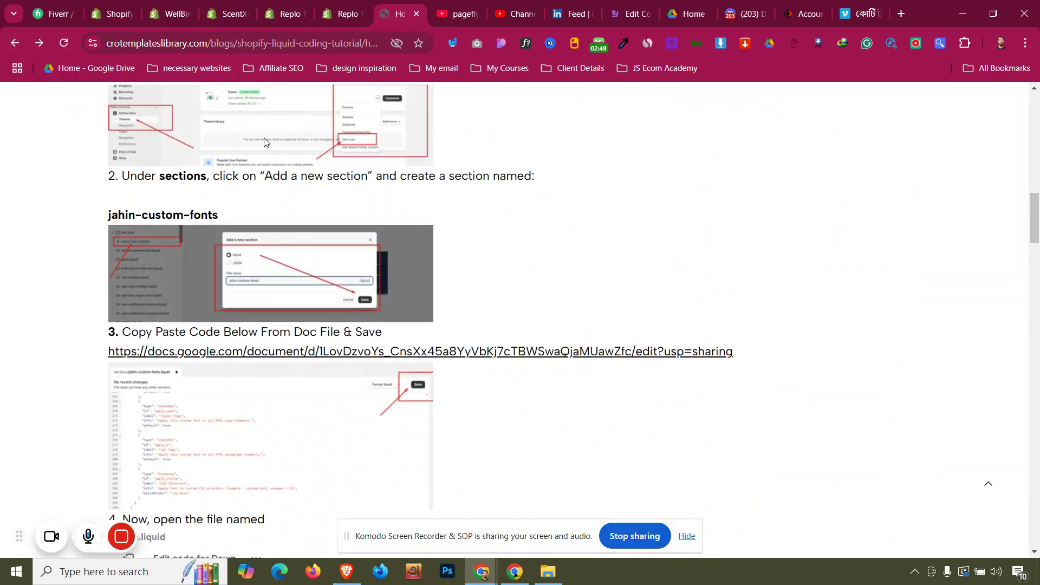
click(334, 7)
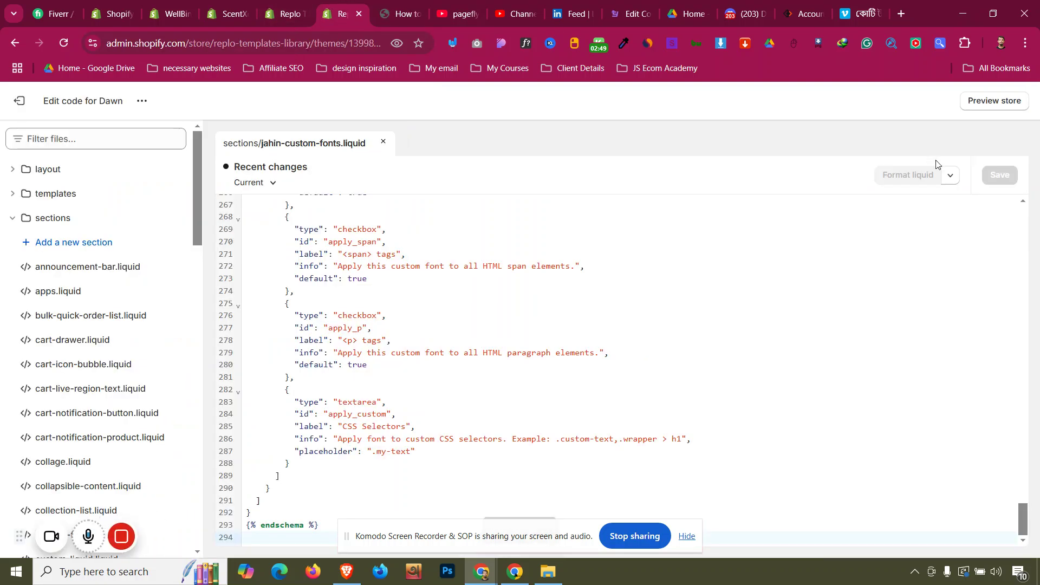
Look up the next file named in the tutorial article and open theme.liquid from the Dawn theme's layout folder.
click(395, 5)
scroll(222, 262, down, 4)
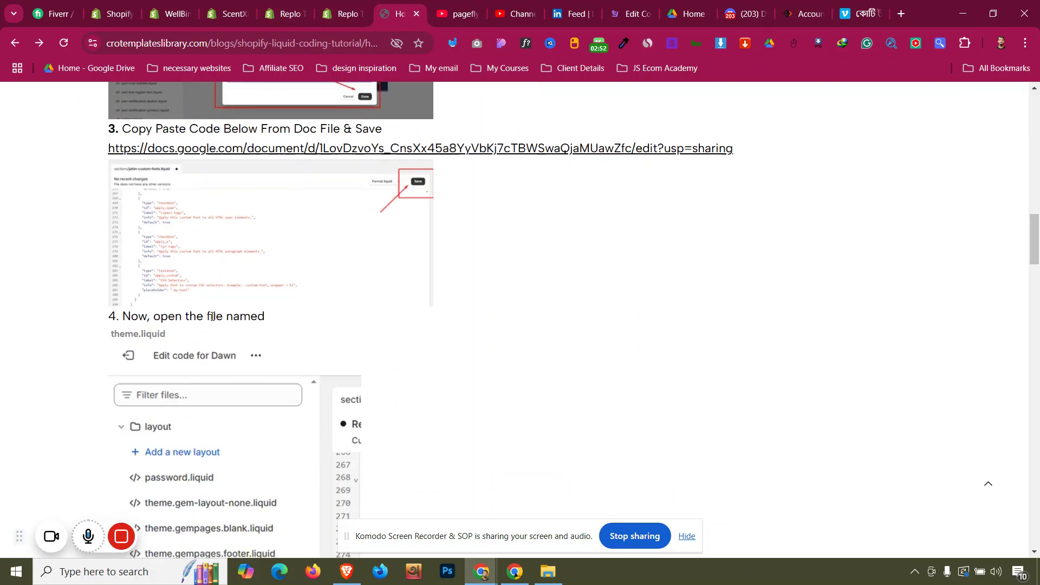
triple_click(111, 335)
click(341, 11)
click(111, 218)
click(70, 171)
click(73, 245)
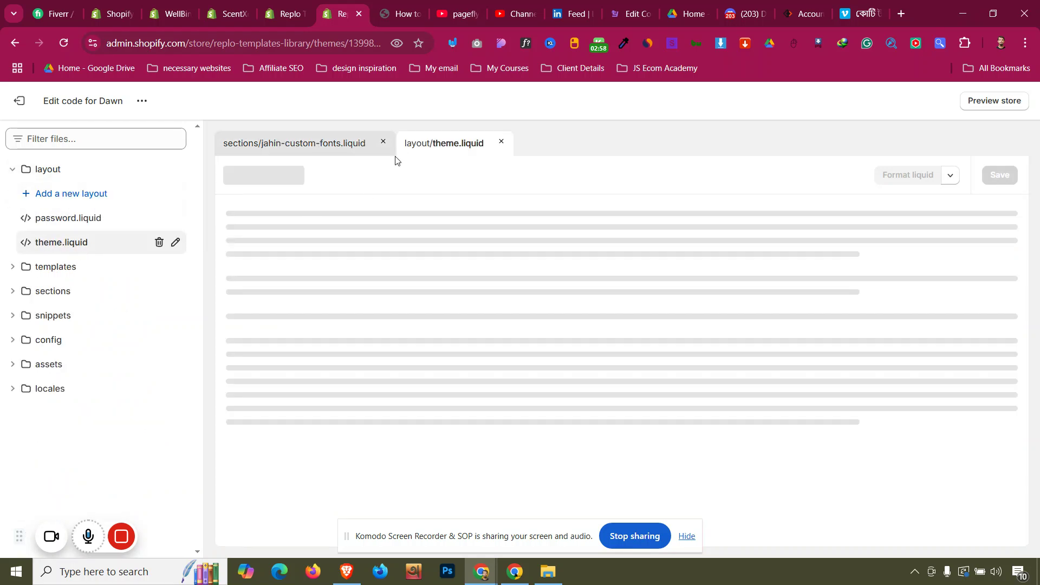
Copy the line {% section 'jahin-custom-fonts' %} from item 6 of the tutorial article.
key(ctrl+Tab)
scroll(181, 271, down, 6)
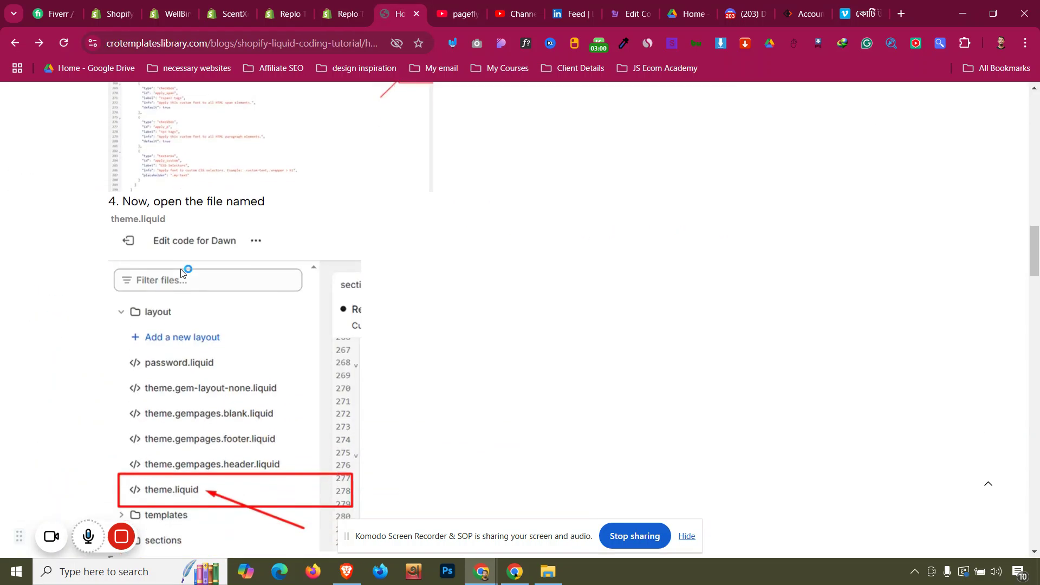
scroll(117, 336, down, 2)
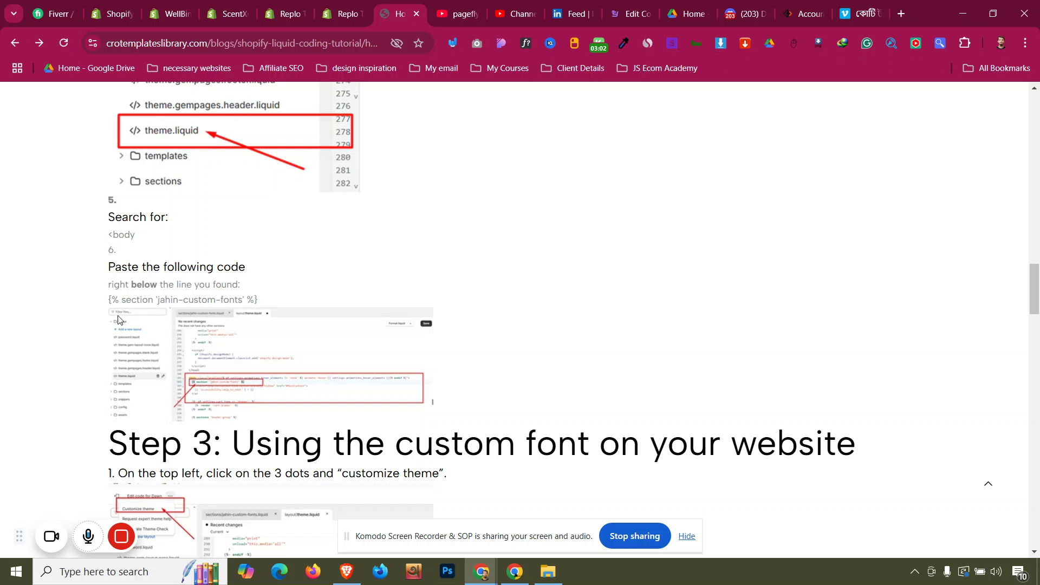
drag(109, 299, 266, 301)
right_click(253, 299)
click(293, 317)
Insert {% section 'jahin-custom-fonts' %} below the opening body tag in theme.liquid and save the file.
click(341, 14)
scroll(437, 340, down, 8)
scroll(436, 339, down, 15)
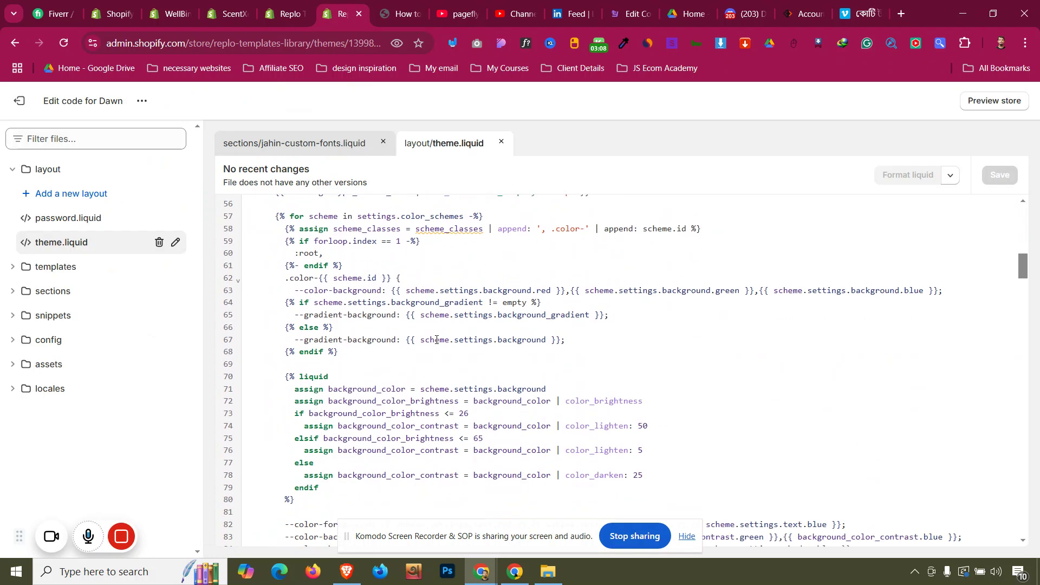
scroll(437, 341, down, 20)
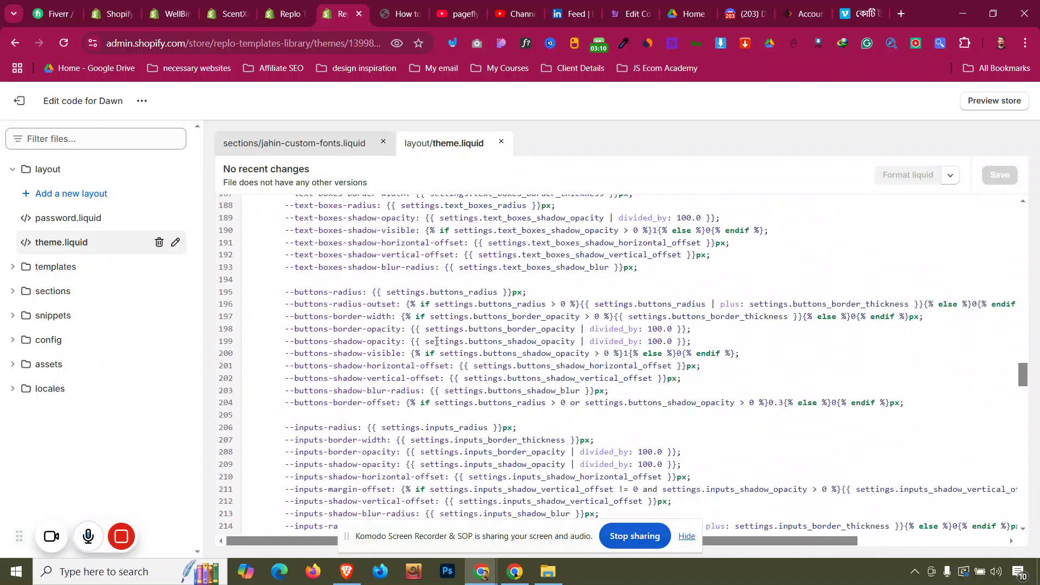
scroll(437, 342, down, 7)
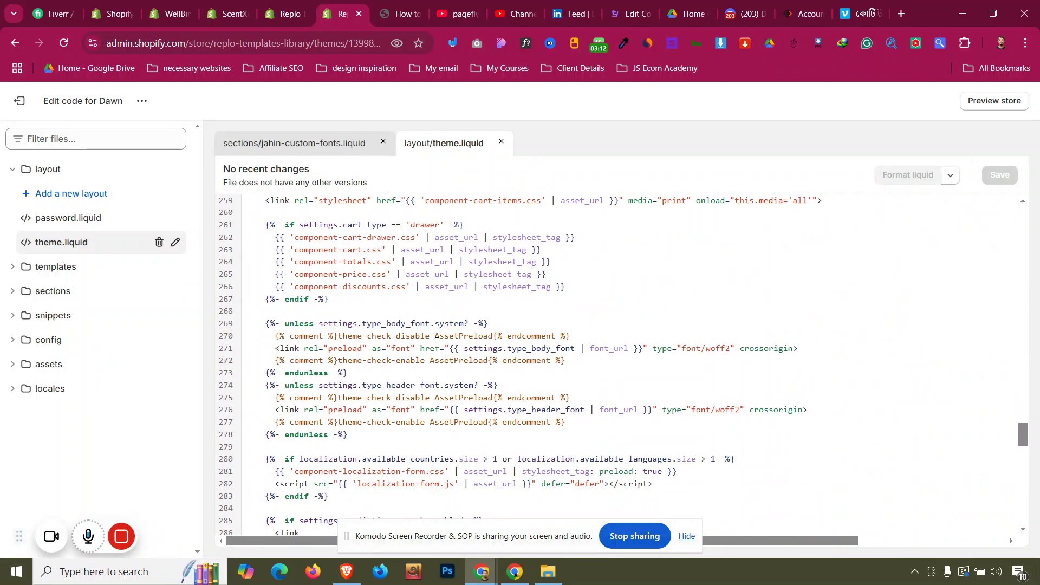
scroll(436, 342, up, 3)
scroll(437, 342, down, 8)
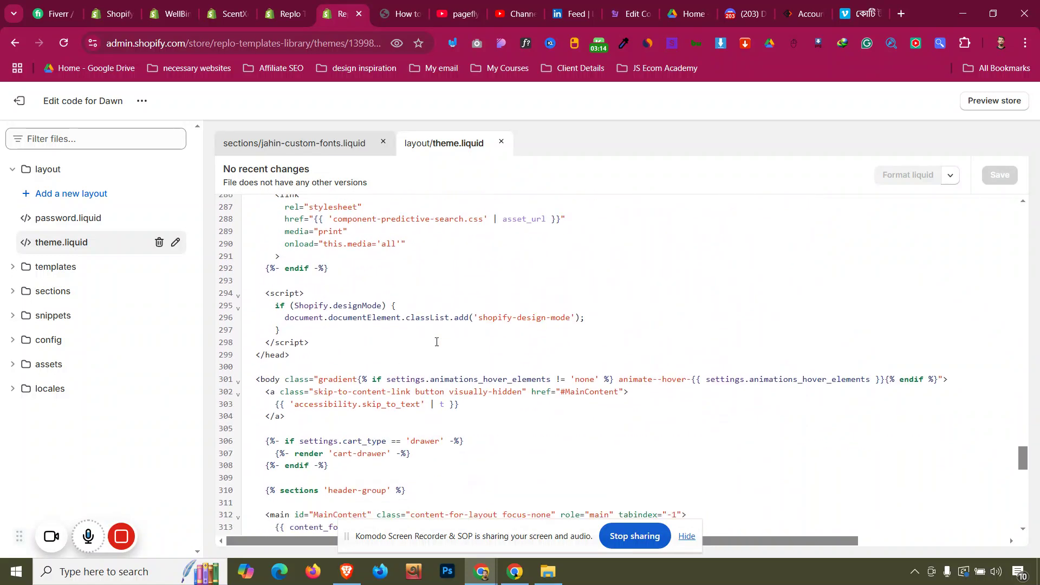
click(257, 383)
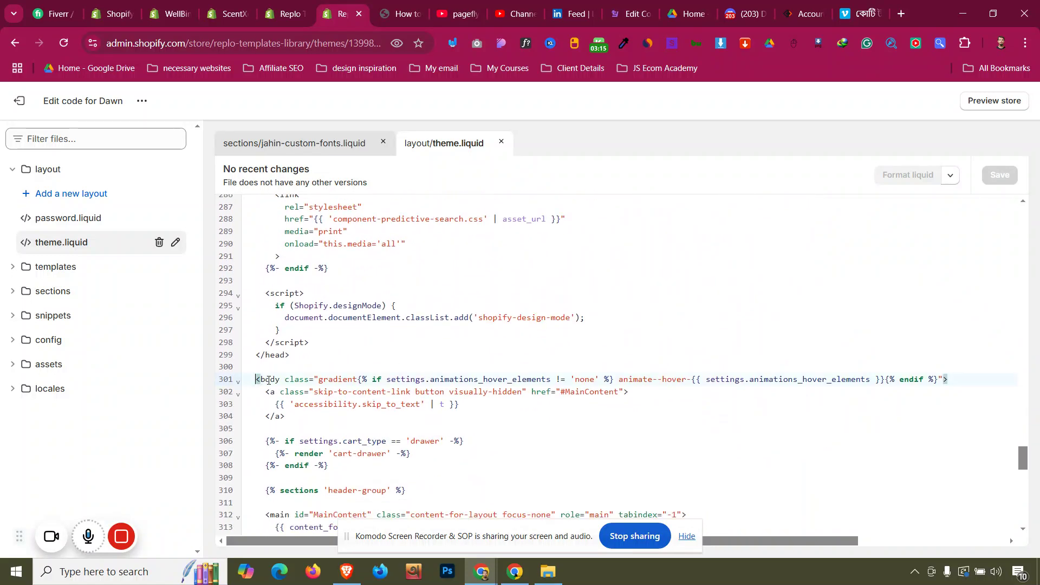
triple_click(297, 379)
triple_click(297, 355)
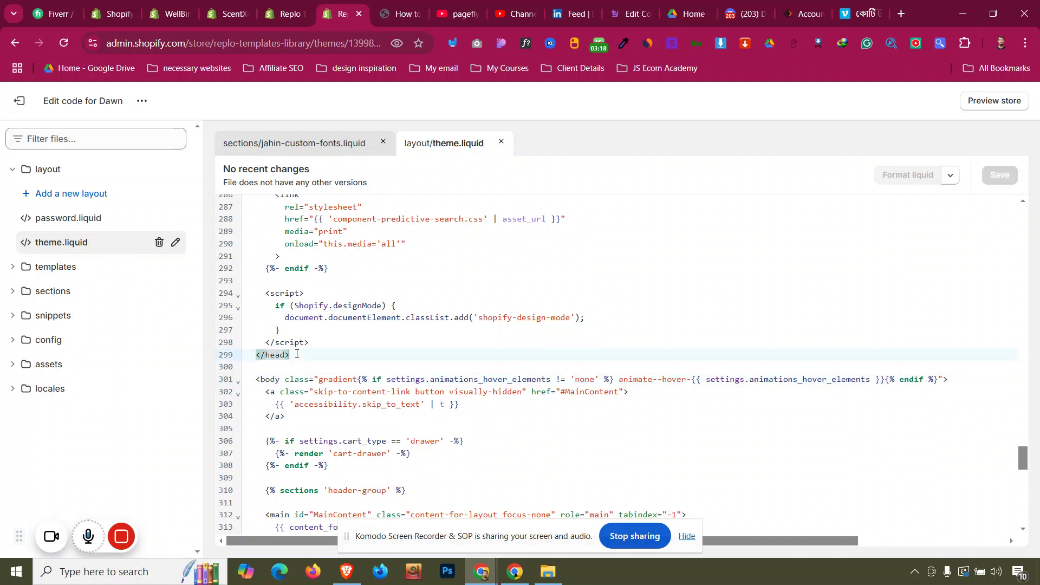
click(965, 383)
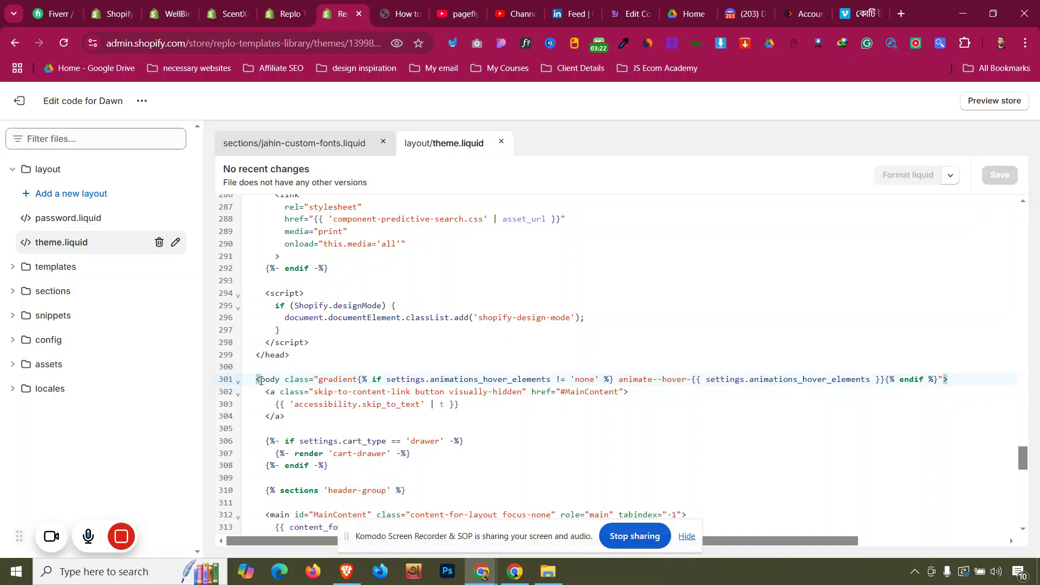
key(Return)
key(Return)
key(ctrl+v)
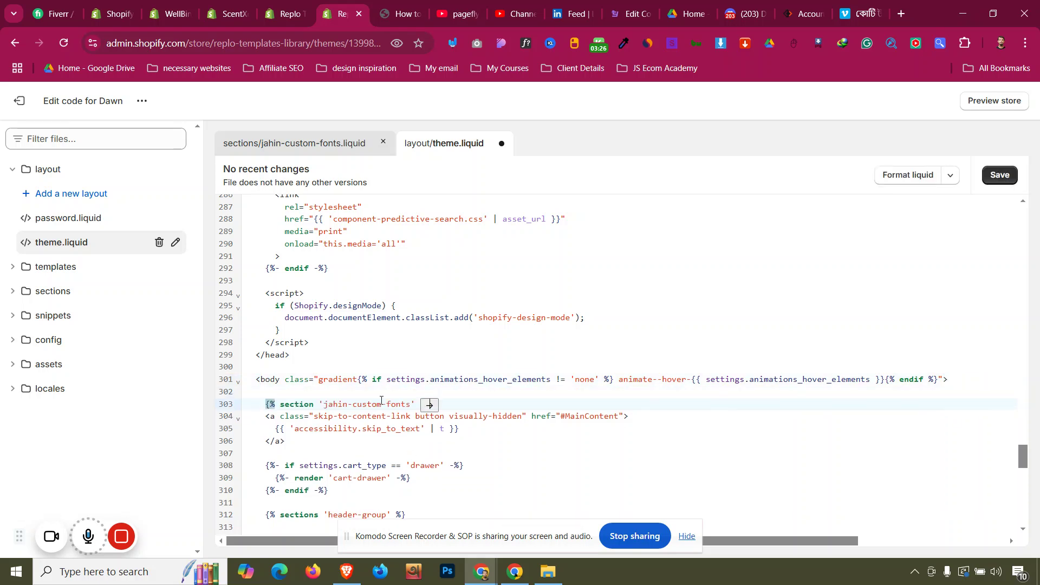
click(1008, 174)
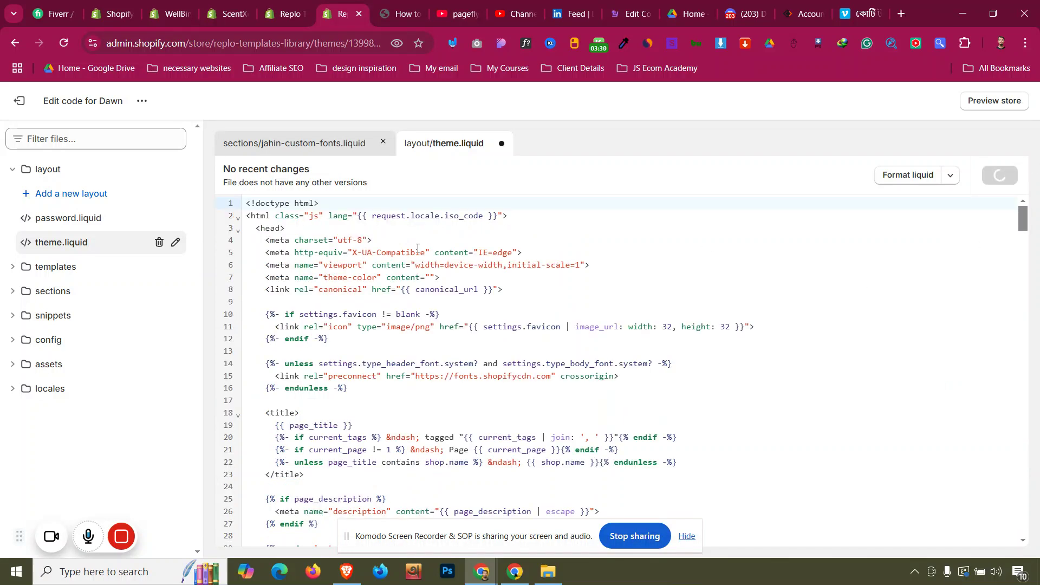
Read the start of Step 3 in the tutorial article and open the theme customizer for Dawn.
click(400, 14)
scroll(325, 238, down, 4)
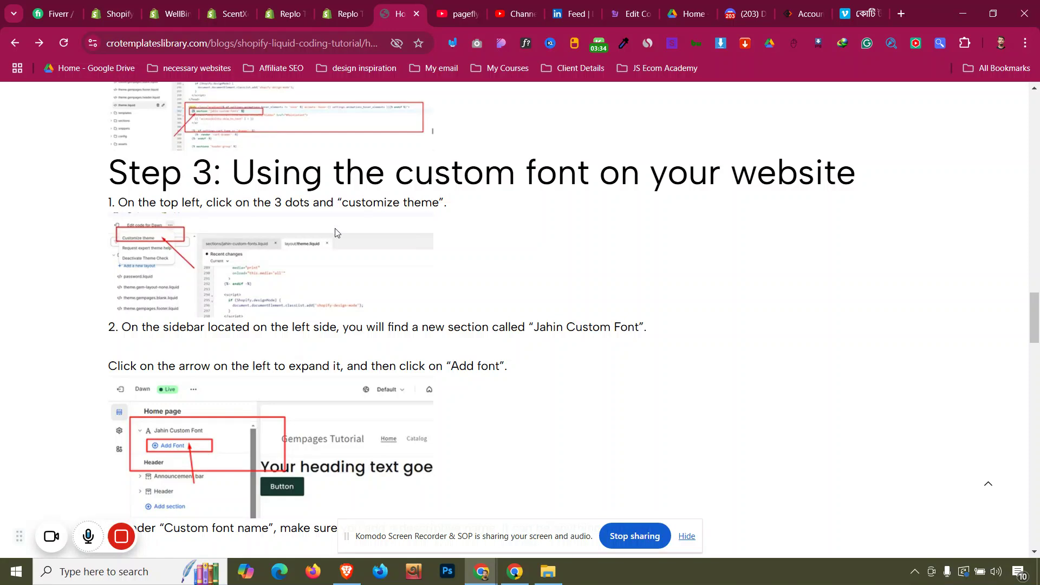
click(331, 5)
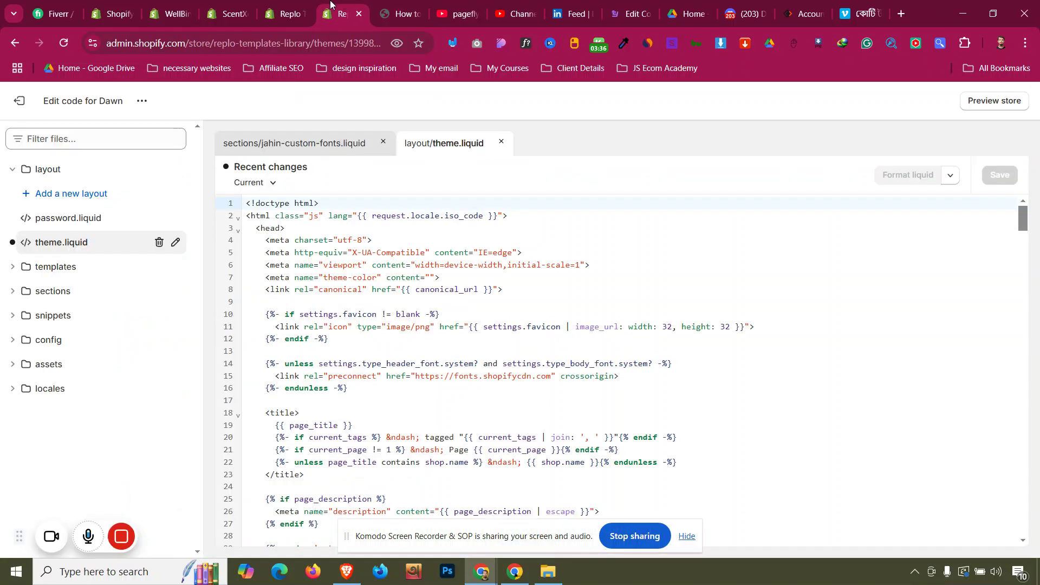
click(142, 101)
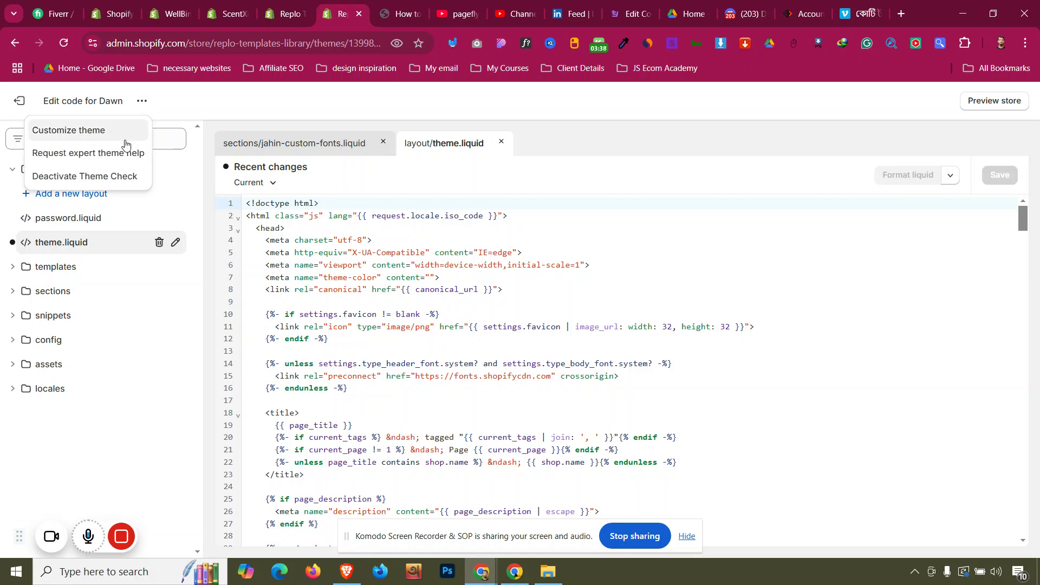
click(126, 138)
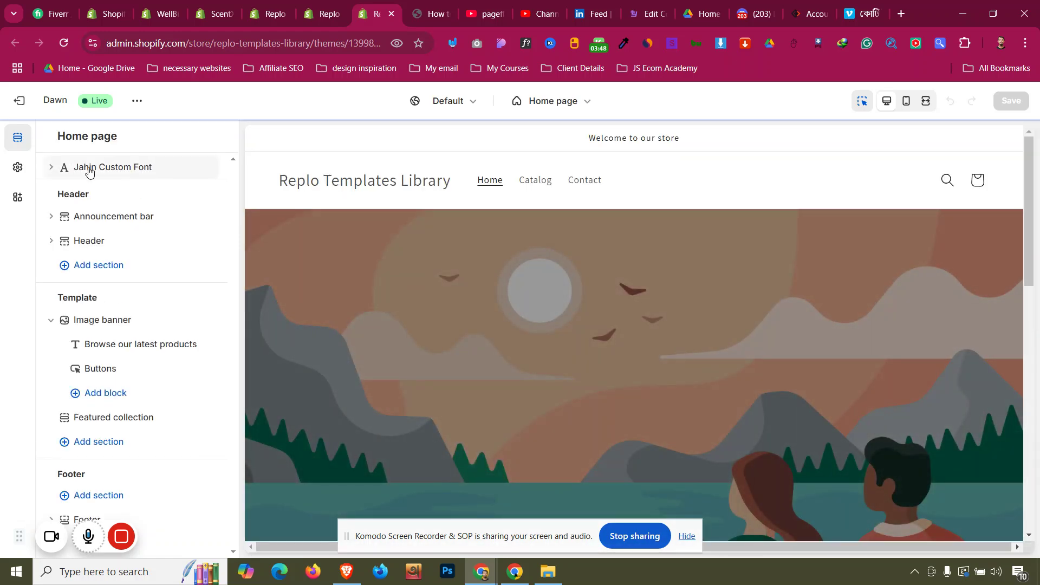
Add a font block to the Jahin Custom Font section and open the block's settings.
click(52, 169)
click(59, 171)
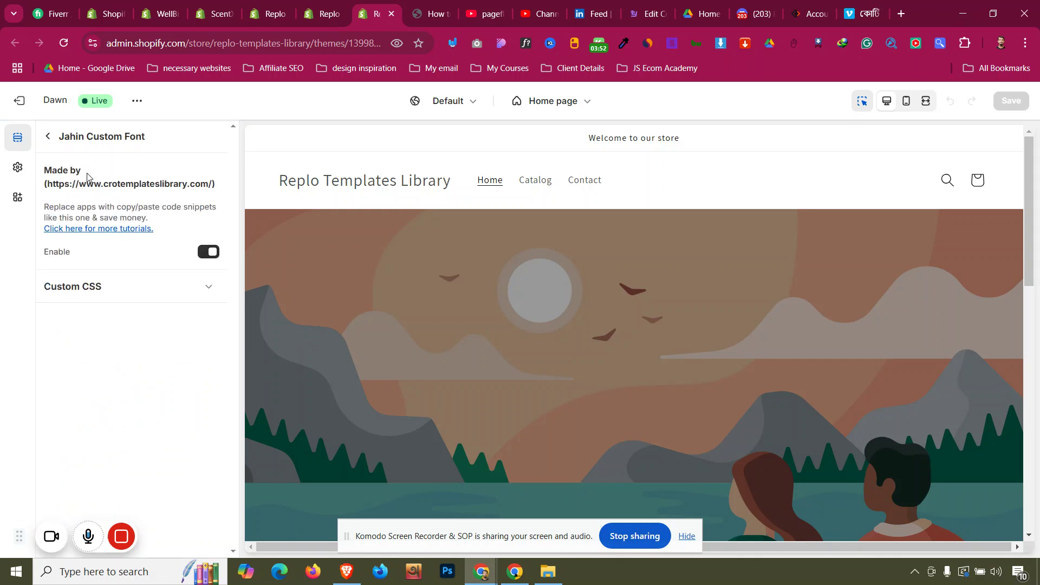
click(48, 136)
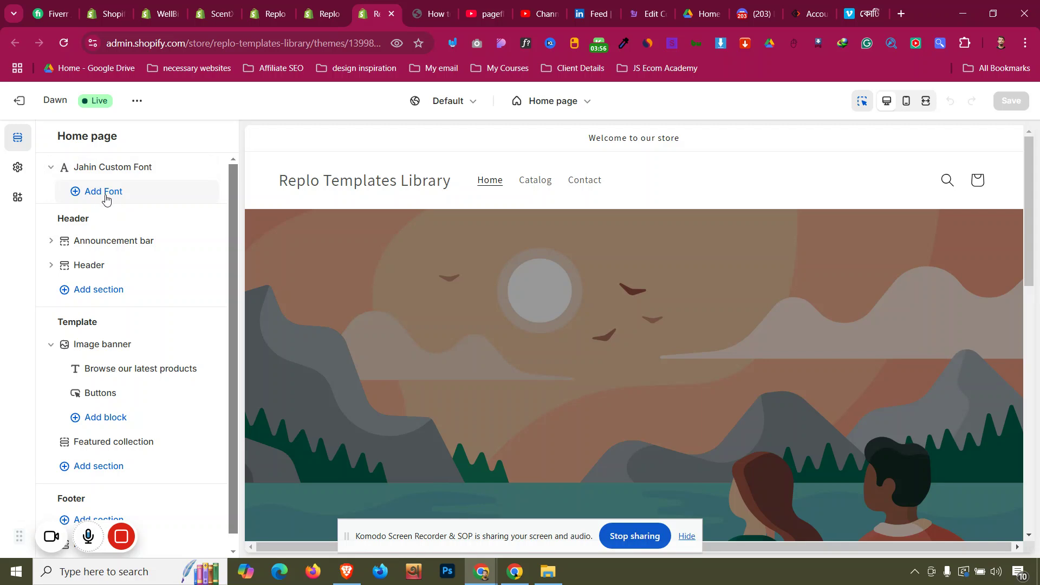
click(100, 198)
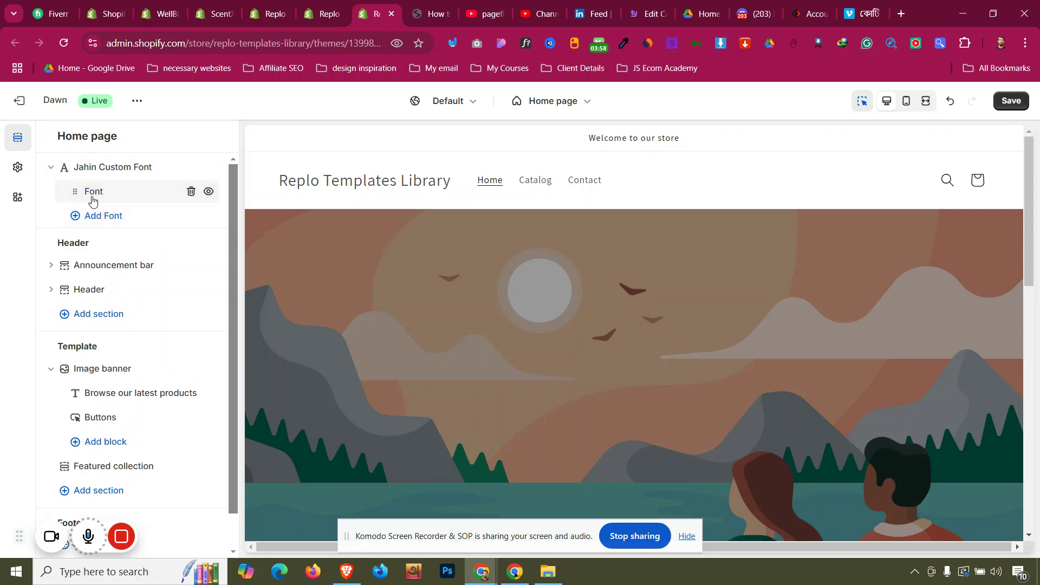
click(97, 197)
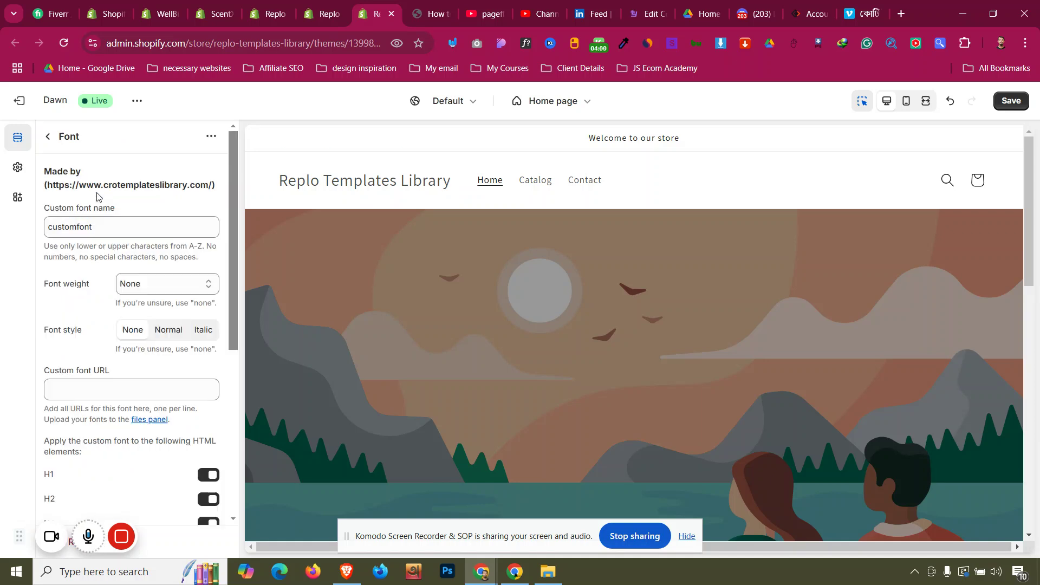
Set the font block's custom font name to Noxima Bold.
click(100, 221)
key(ctrl+a)
text(No)
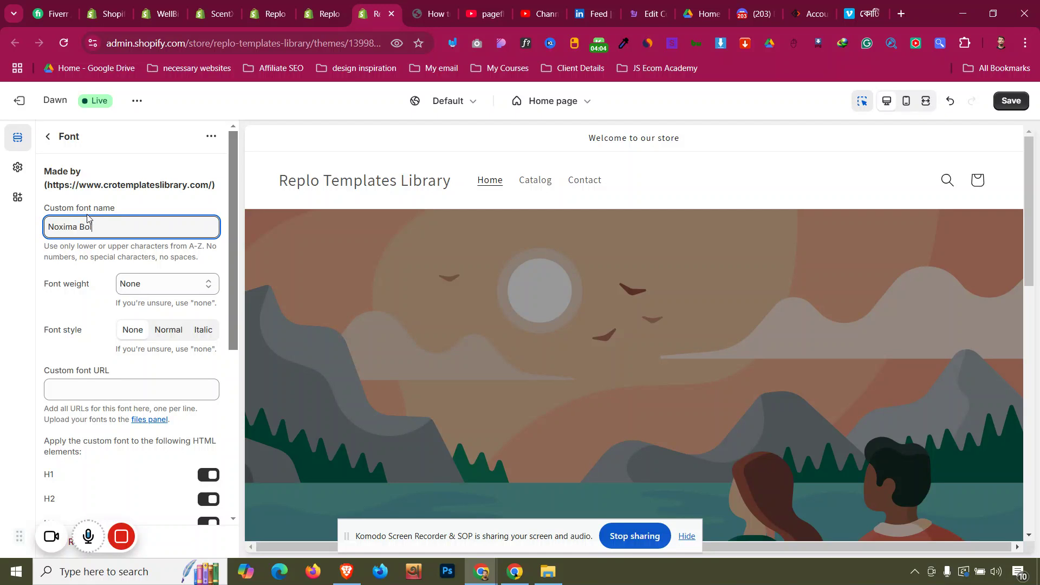
Copy the uploaded Nomixa-Bold file's link from the store's files, enter it as the custom font URL, and check the home page preview.
click(97, 386)
scroll(75, 296, down, 1)
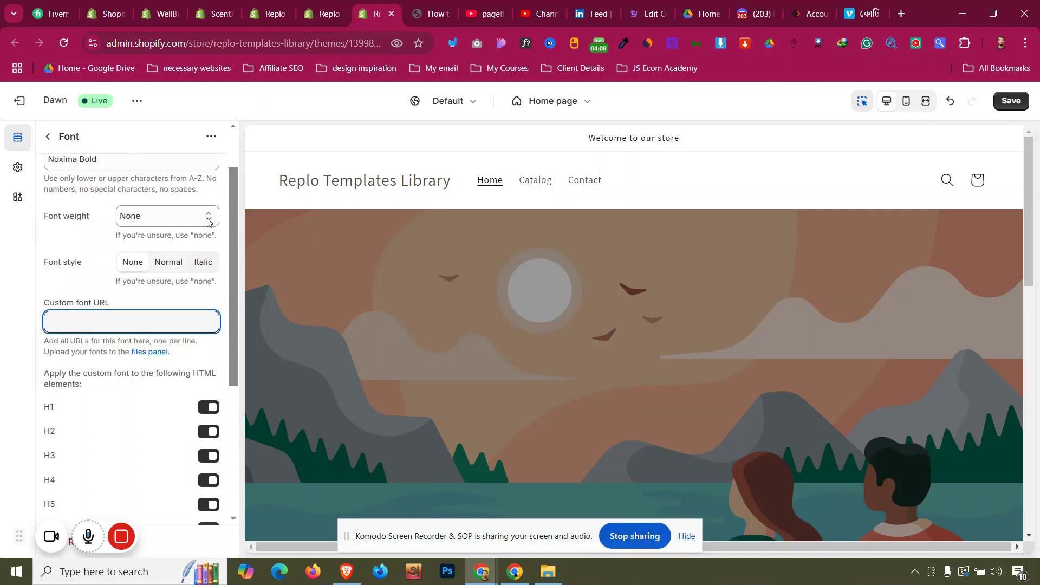
click(273, 12)
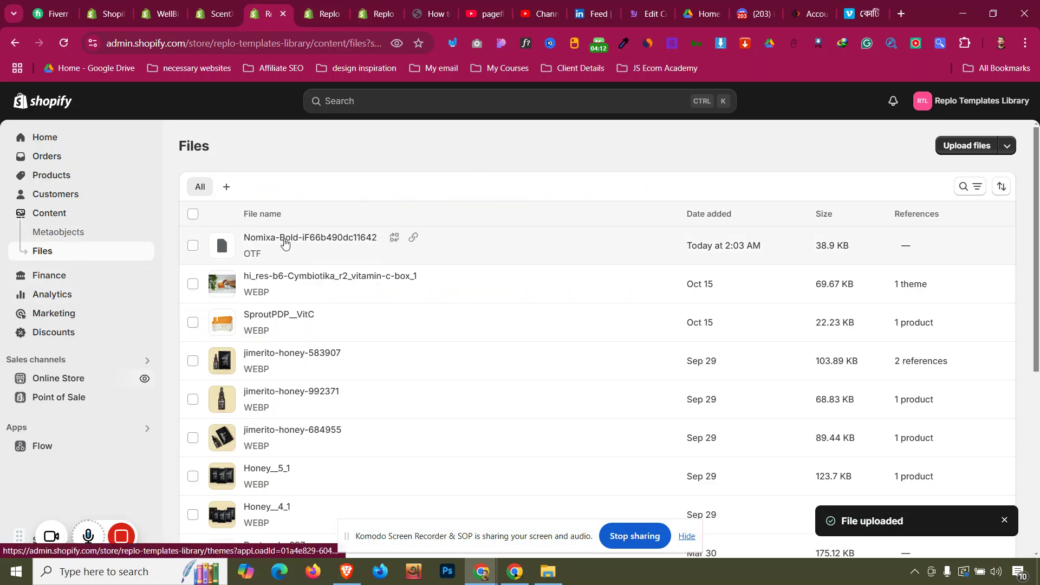
click(414, 238)
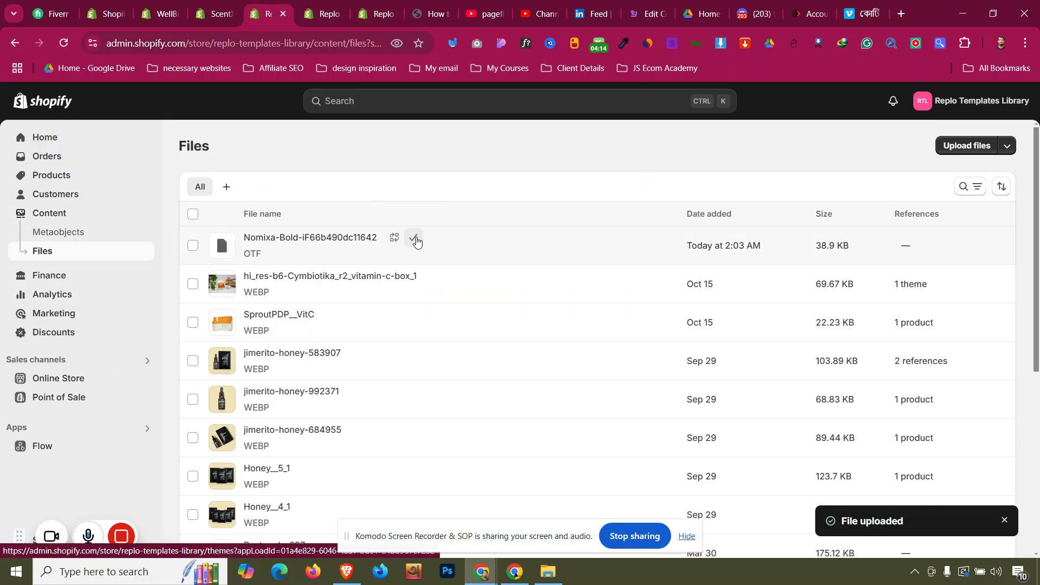
key(ctrl+Tab)
key(ctrl+Tab)
click(106, 320)
key(ctrl+v)
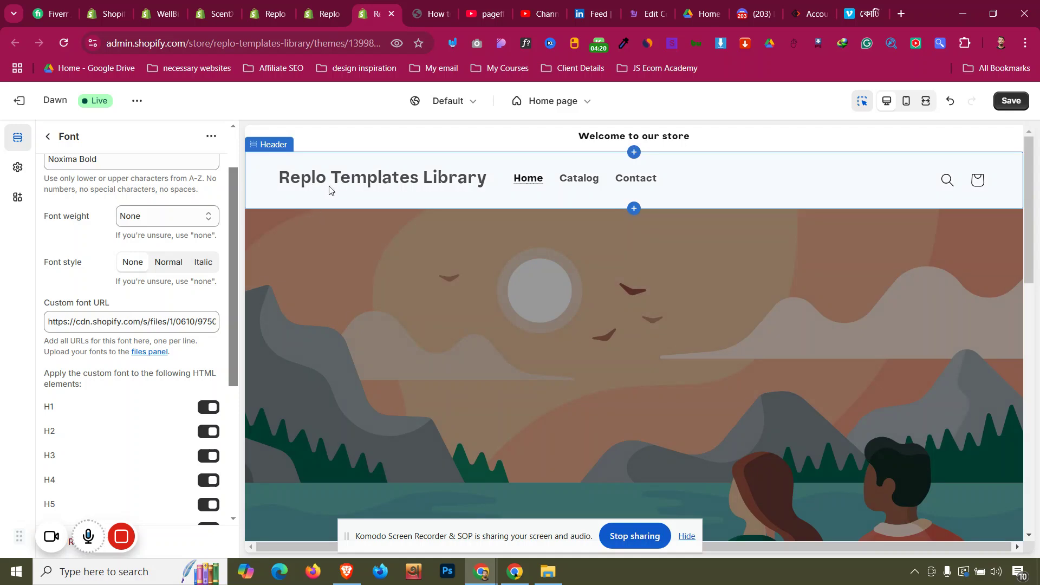
scroll(557, 233, down, 8)
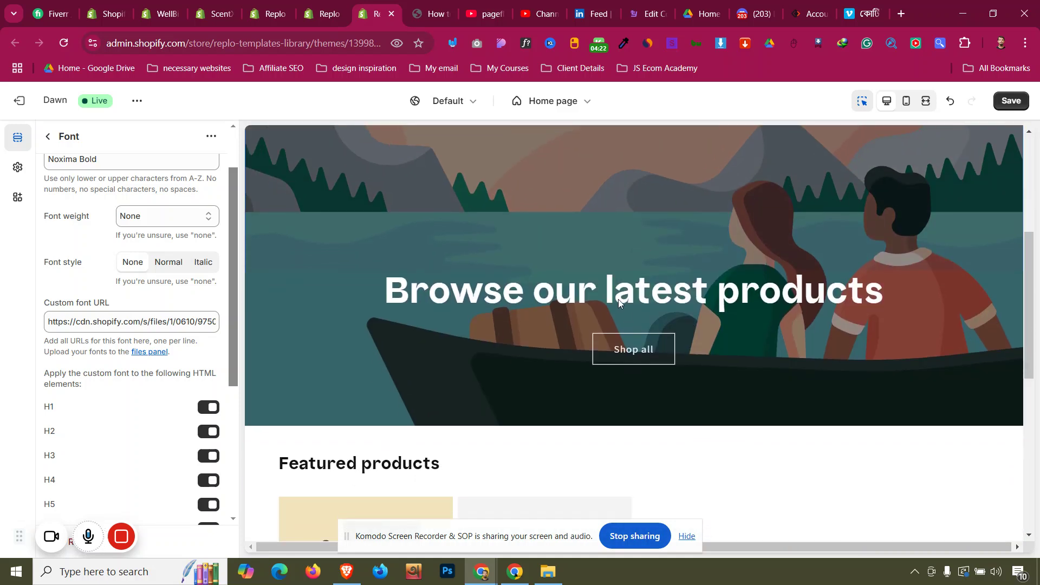
Stop applying the custom font to span and p tags and check the featured products in the home page preview.
scroll(553, 333, down, 5)
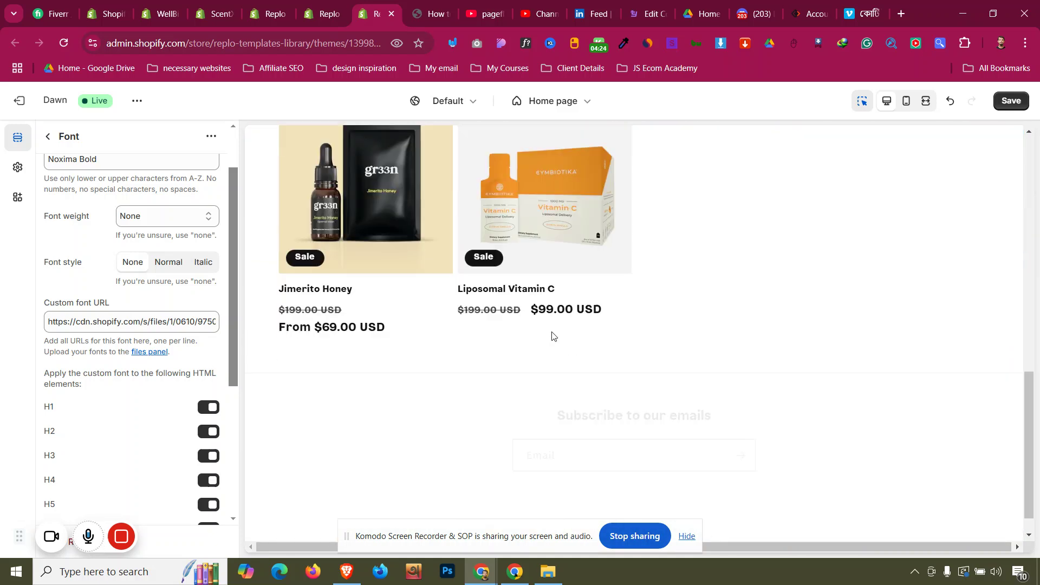
scroll(177, 429, down, 1)
scroll(177, 429, down, 2)
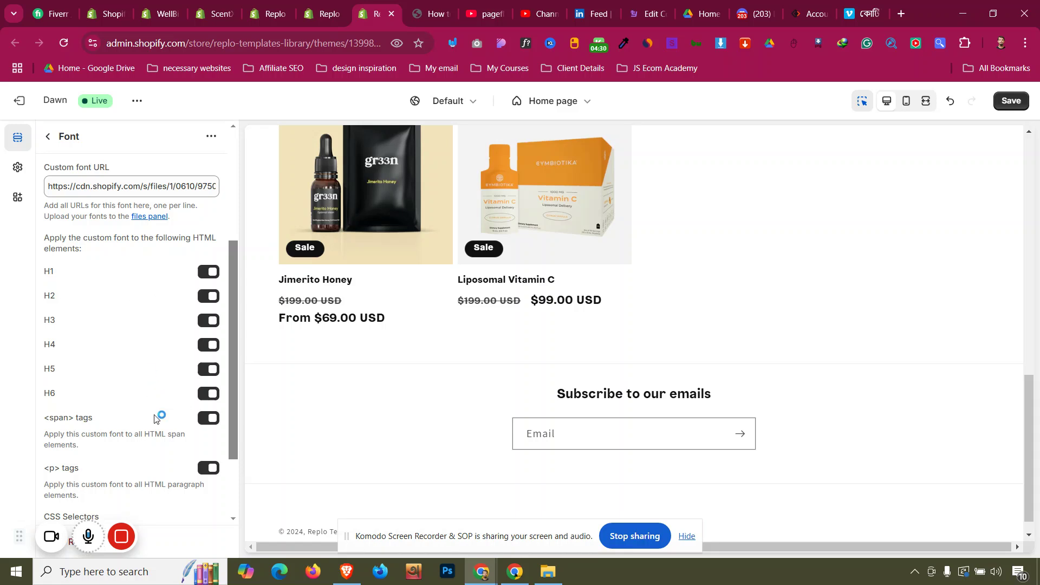
scroll(159, 420, down, 2)
click(206, 401)
click(209, 350)
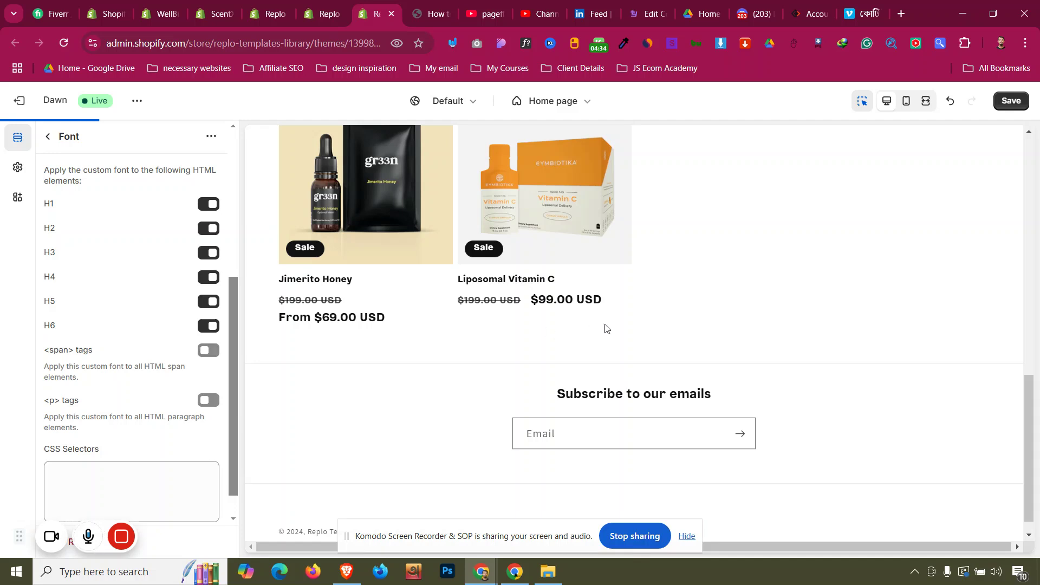
click(211, 353)
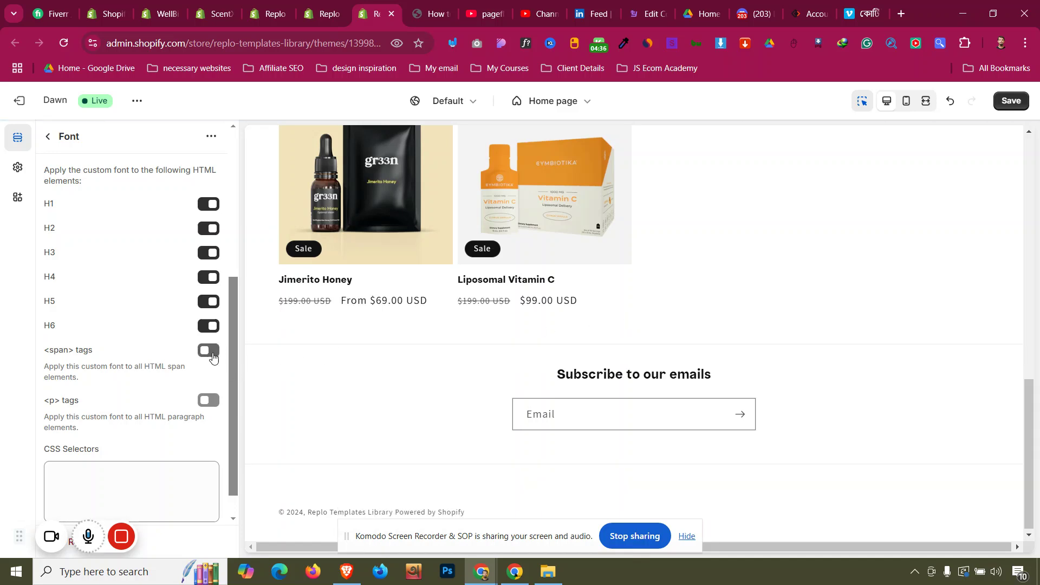
click(211, 355)
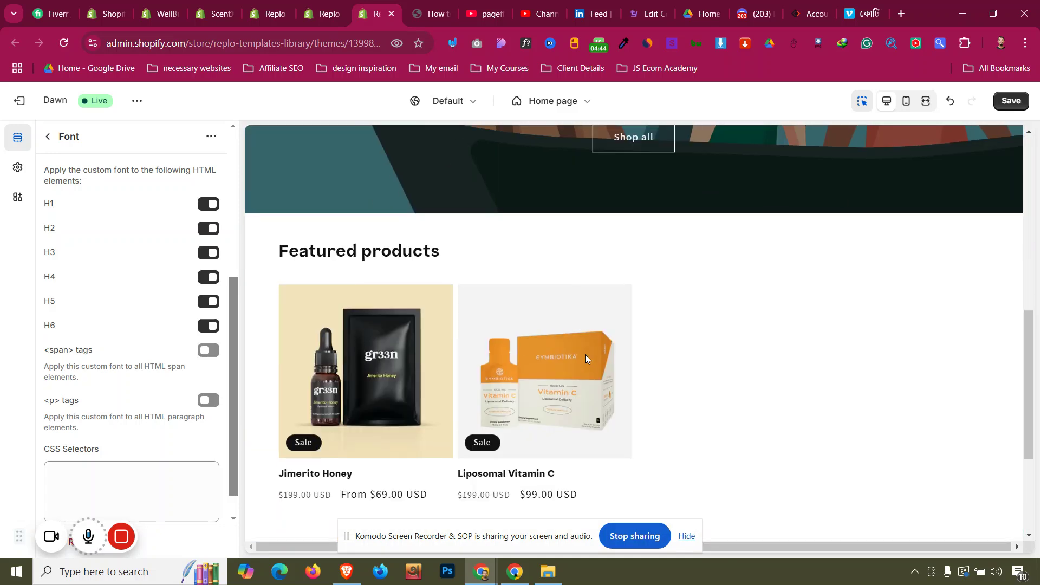
scroll(585, 354, down, 2)
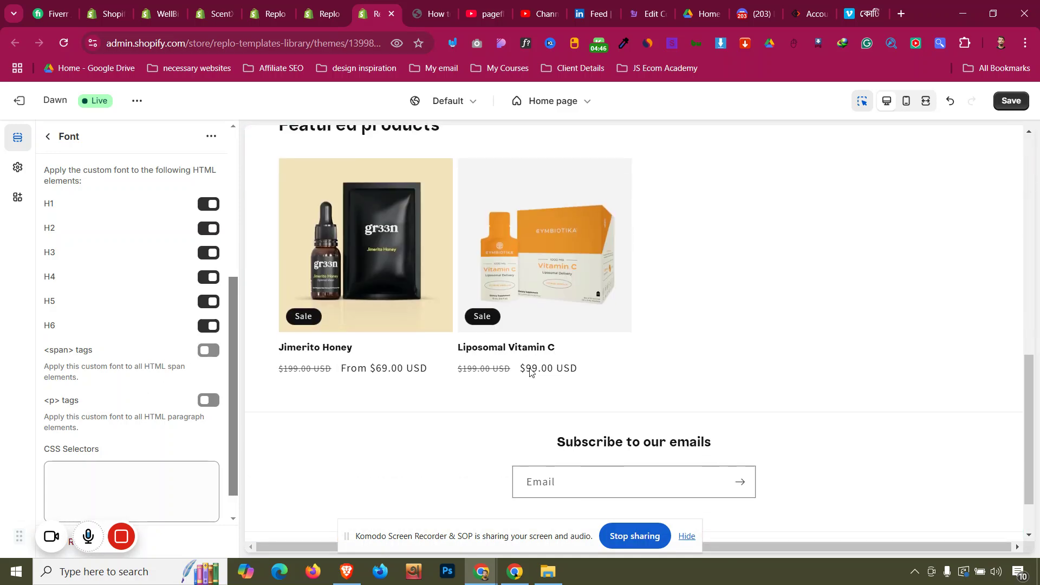
scroll(531, 372, down, 1)
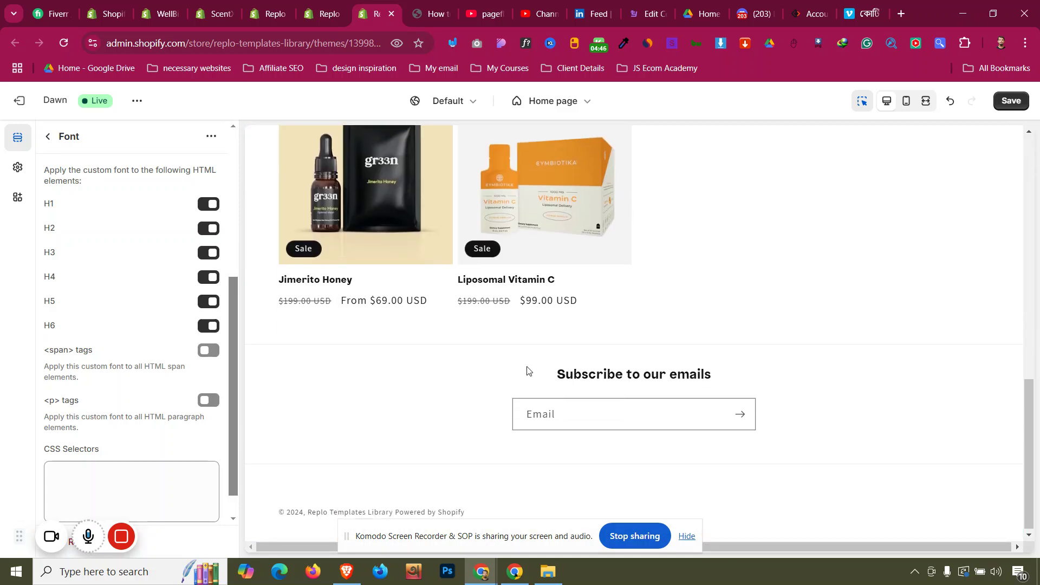
Open the theme's typography settings and browse the fonts offered for the body text.
click(17, 168)
click(88, 235)
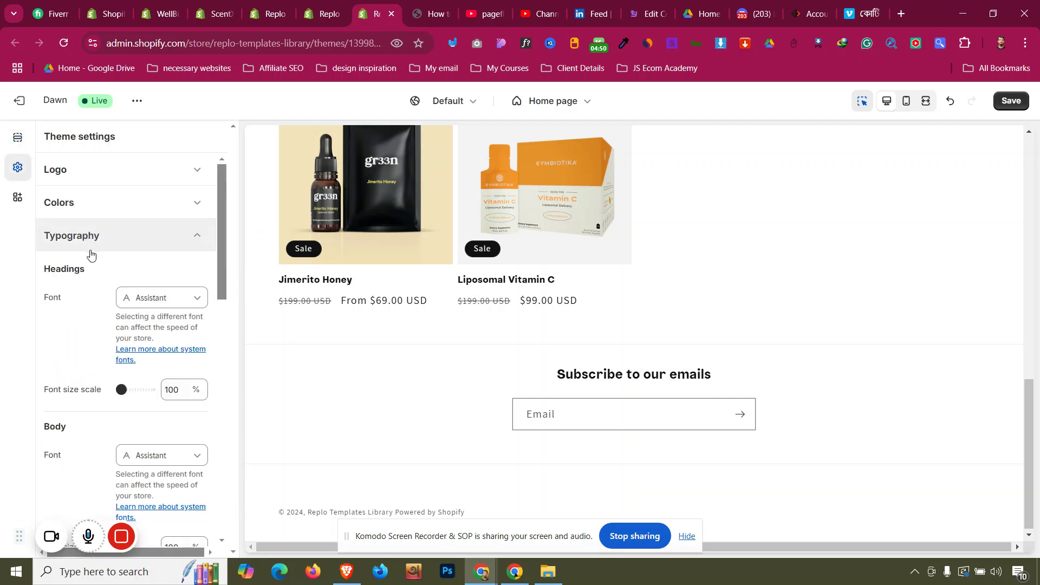
scroll(106, 265, down, 2)
scroll(106, 265, down, 1)
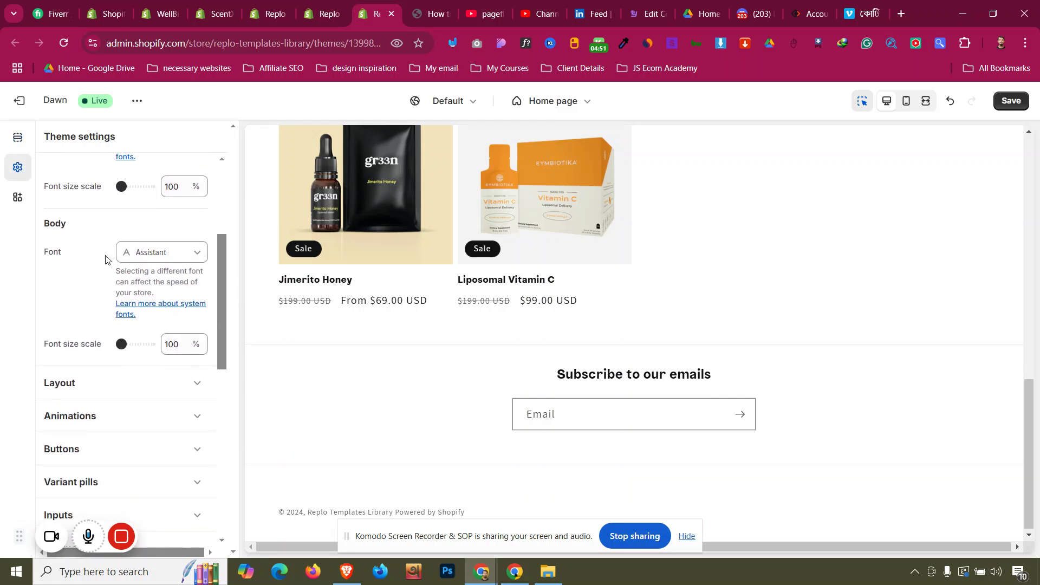
click(148, 251)
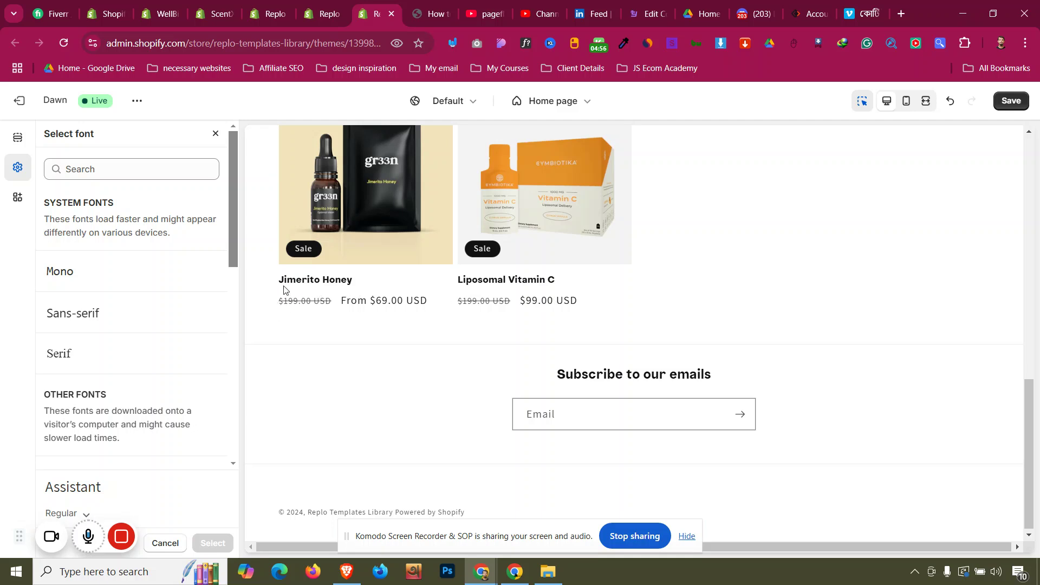
scroll(130, 356, down, 9)
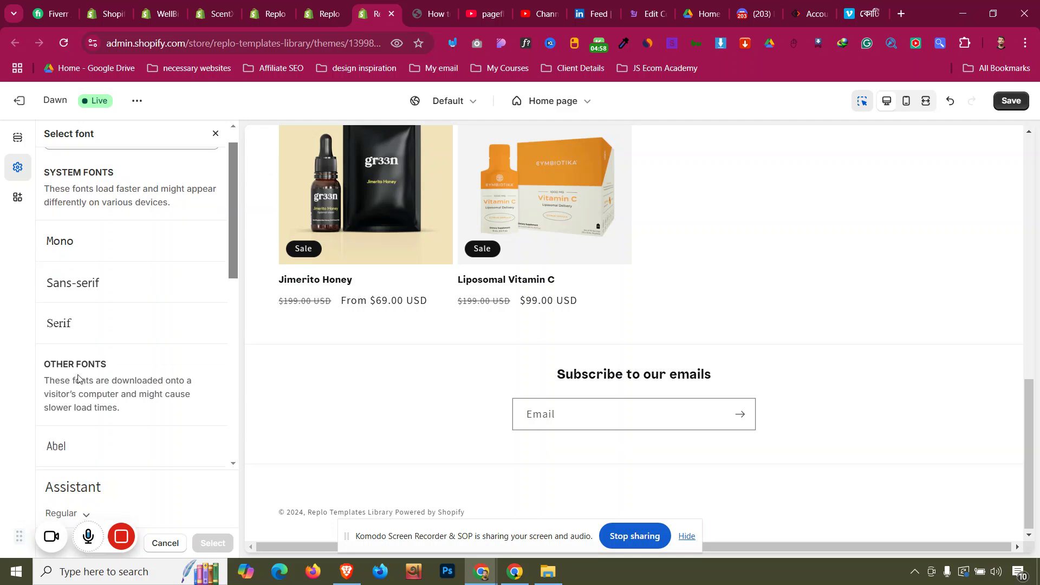
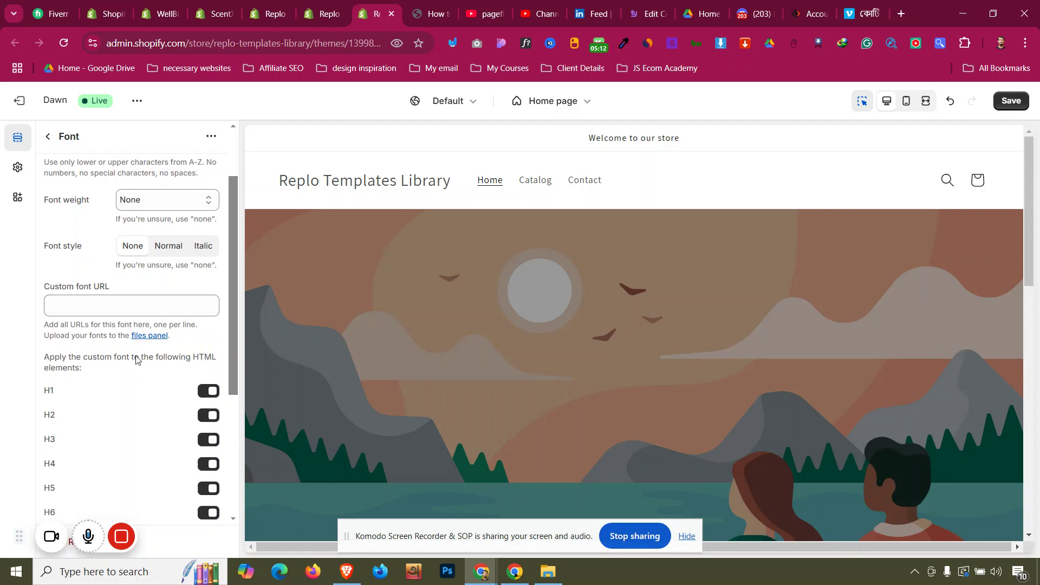
Review the second font block's HTML element and CSS selector options, return to the section list, and check the home page preview.
scroll(180, 418, down, 1)
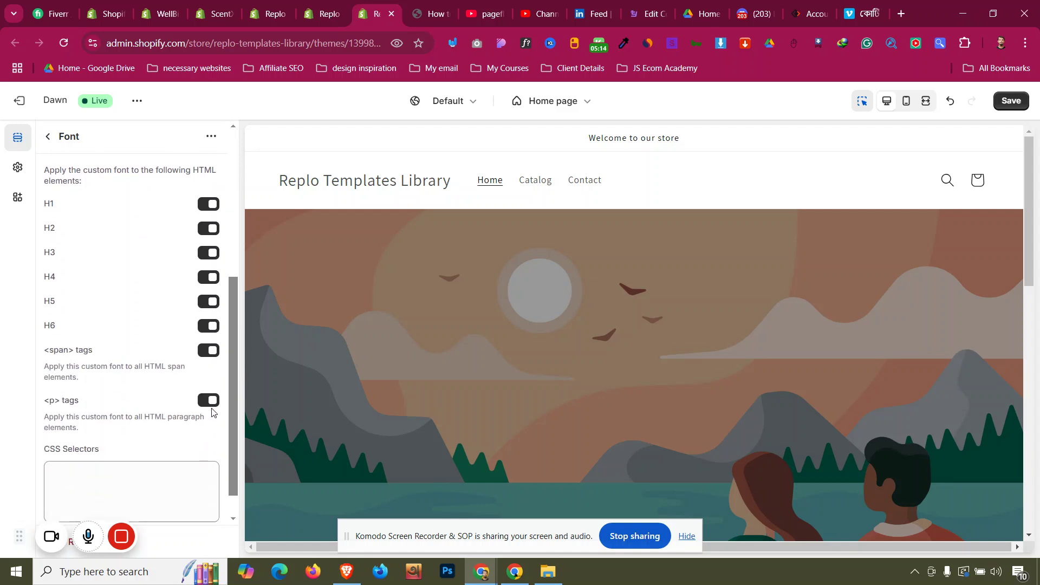
scroll(145, 416, down, 1)
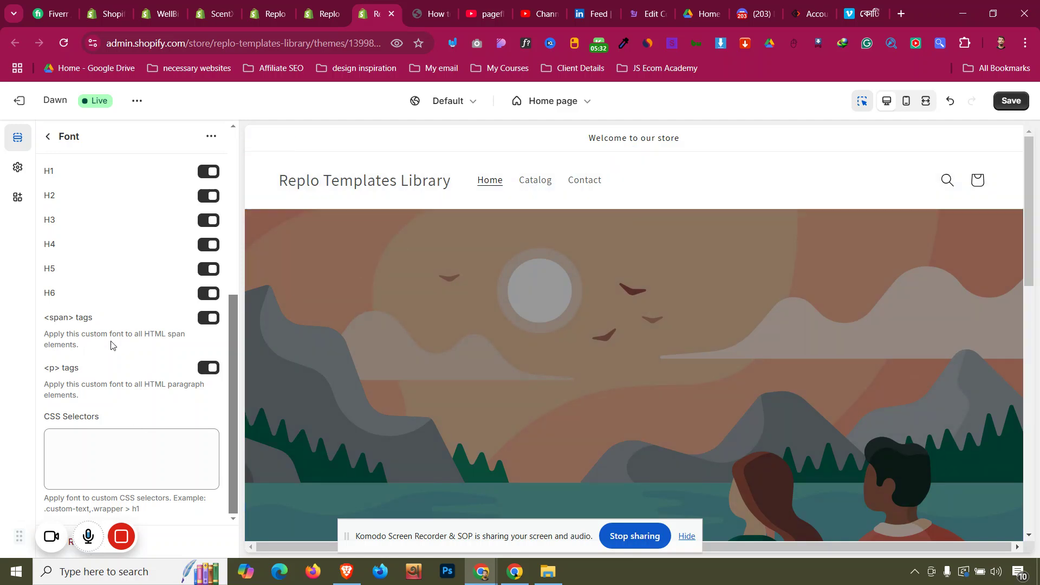
click(47, 139)
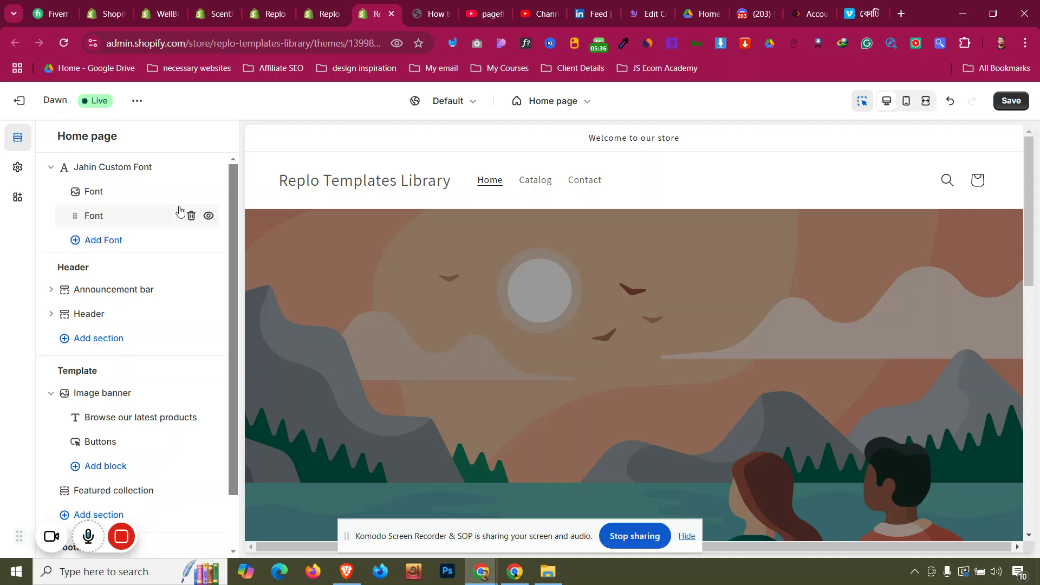
scroll(349, 249, down, 5)
scroll(348, 245, down, 4)
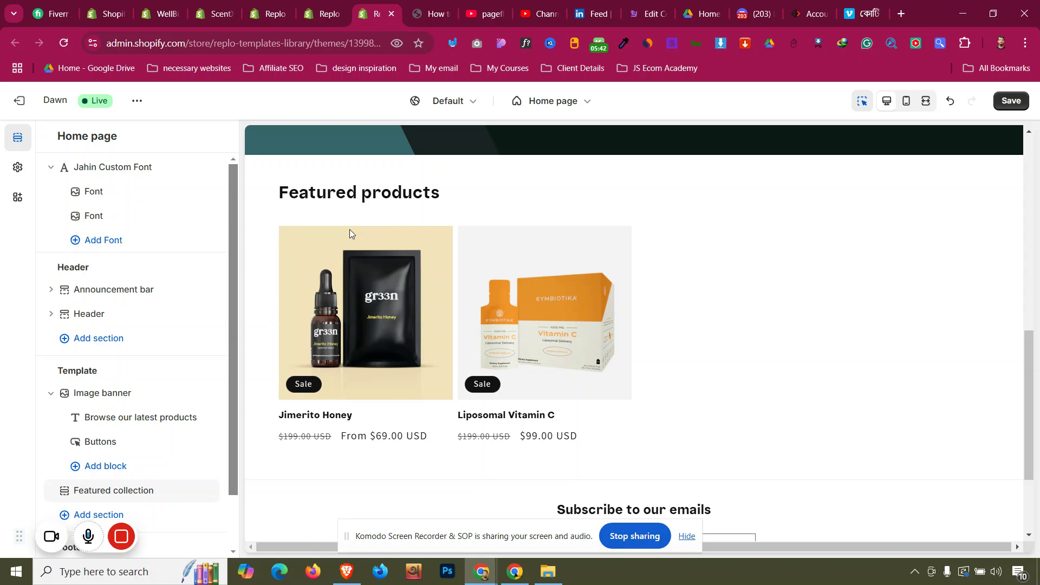
Apply the first font block's Noxima Bold font to span and p tags and check the home page preview.
click(127, 196)
scroll(130, 296, down, 6)
click(133, 441)
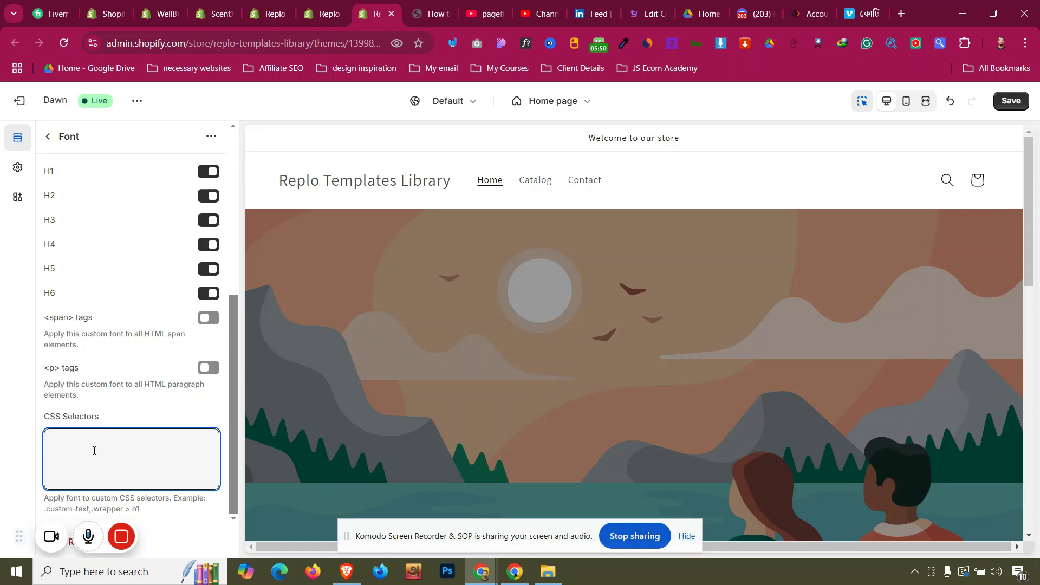
scroll(333, 301, down, 8)
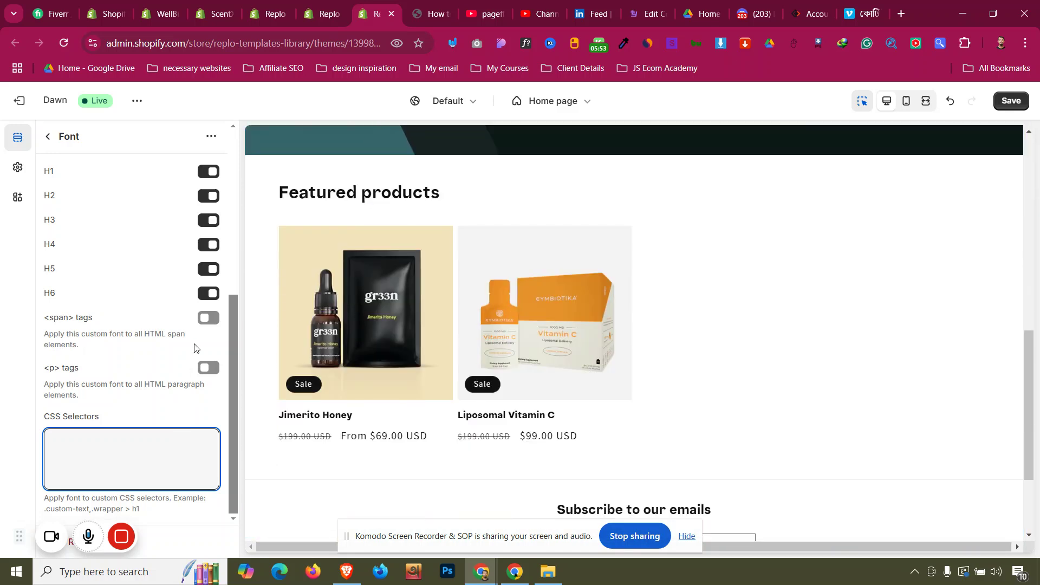
click(208, 368)
click(211, 320)
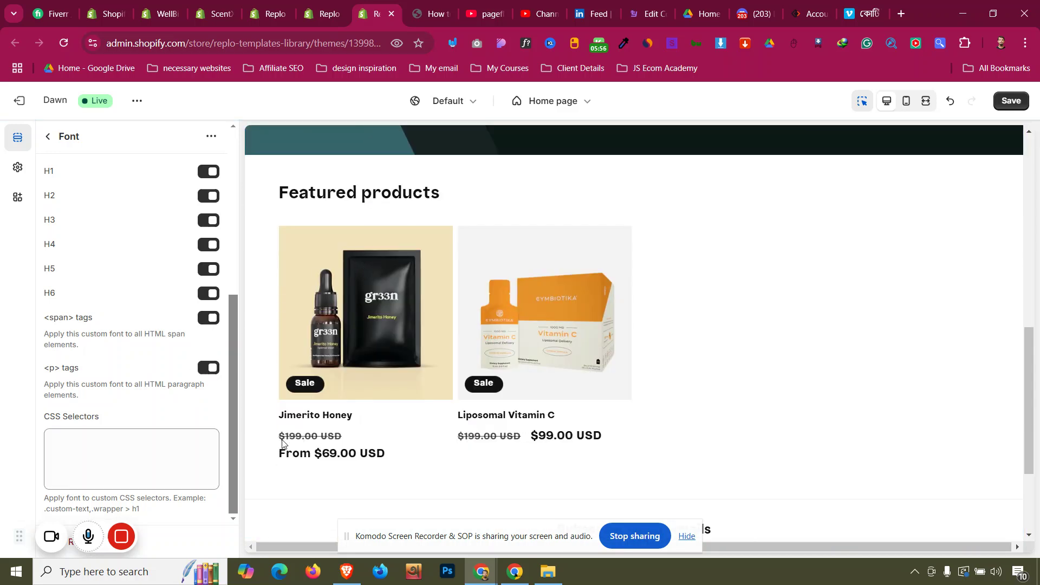
scroll(103, 372, up, 6)
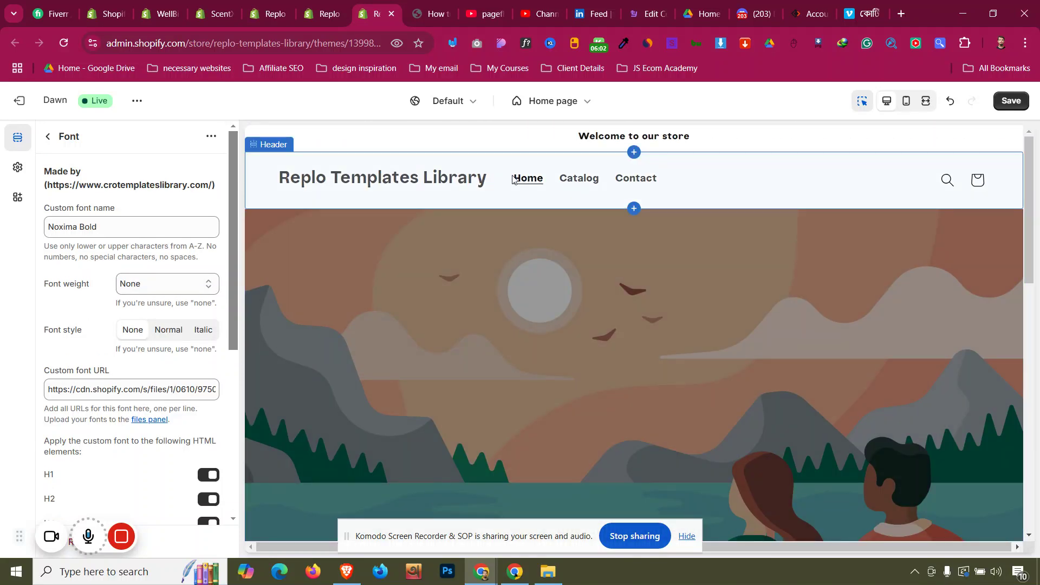
scroll(498, 205, down, 10)
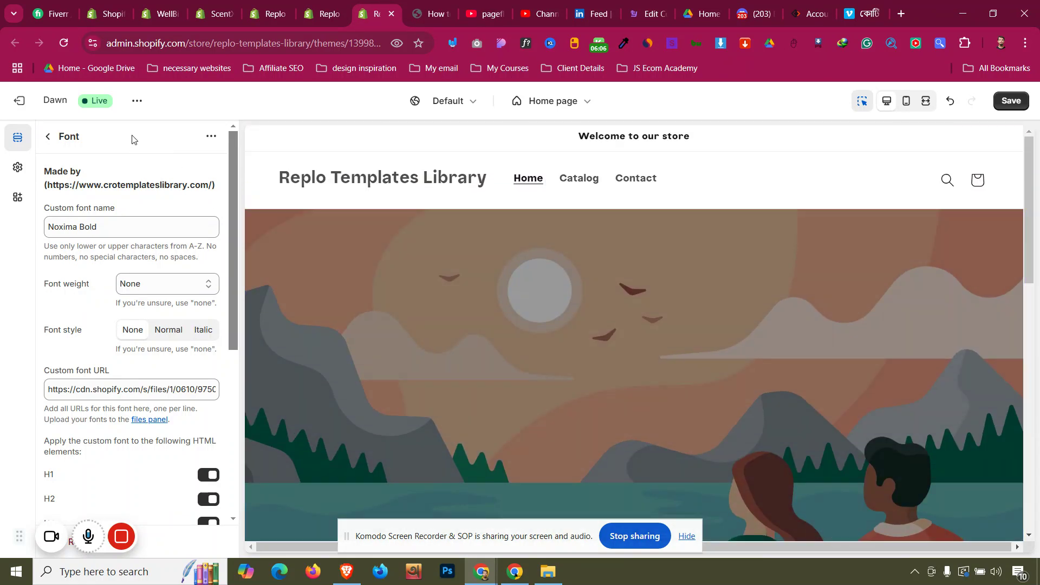
click(48, 140)
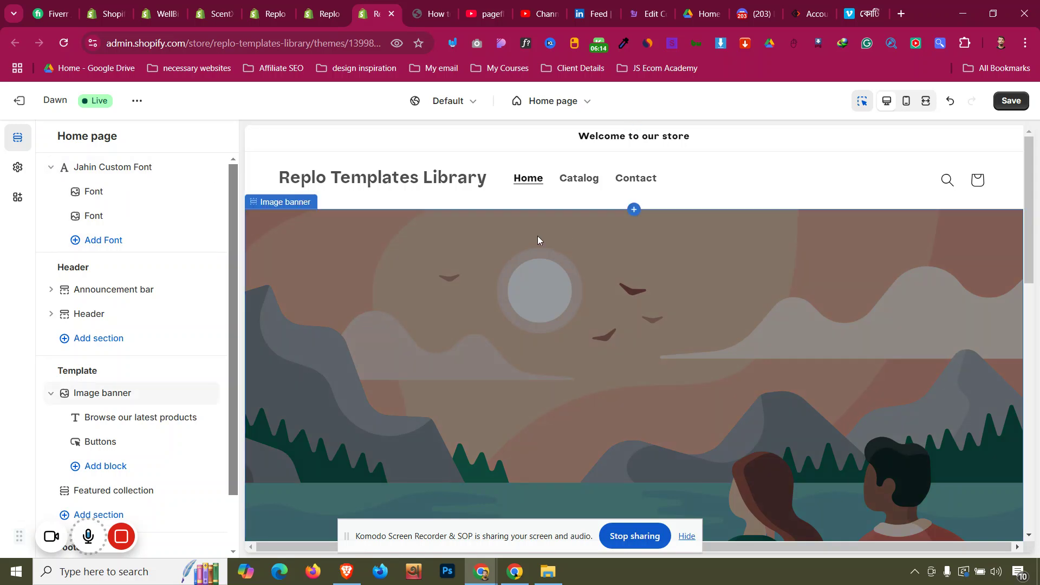
click(430, 13)
scroll(625, 305, down, 5)
scroll(625, 305, down, 5)
click(377, 13)
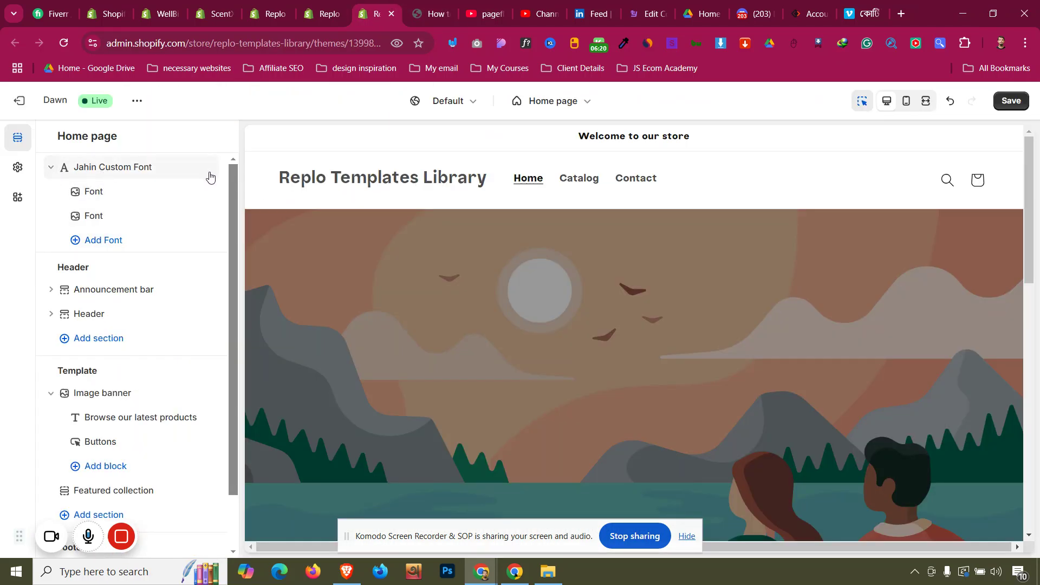
Disable the Jahin Custom Font section and check the theme's default fonts in the preview.
click(155, 170)
click(209, 247)
scroll(380, 286, down, 2)
scroll(380, 286, down, 5)
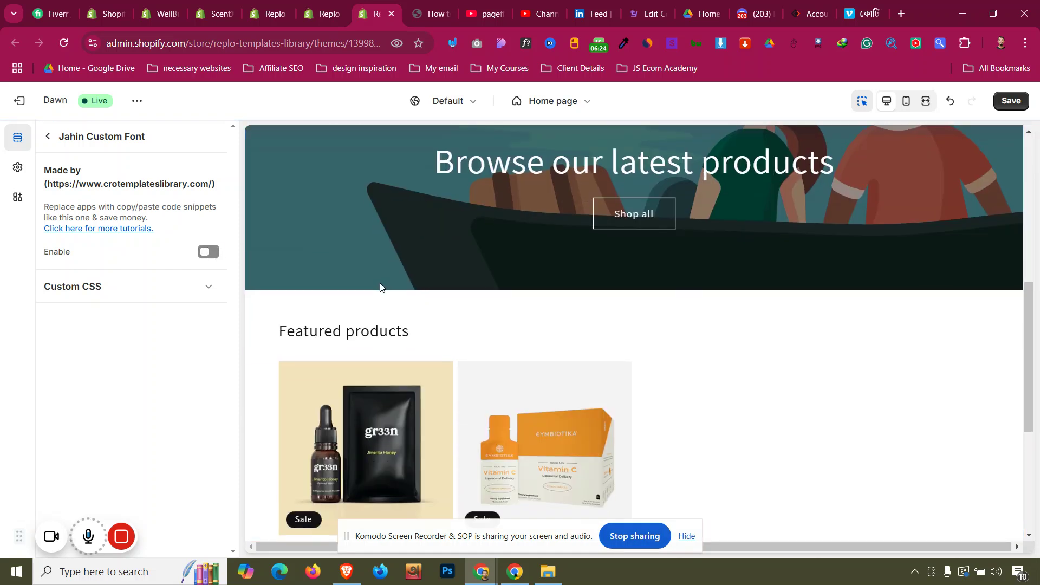
Set the headings font to Bevan in the theme's typography settings and check the headings in the preview.
click(26, 172)
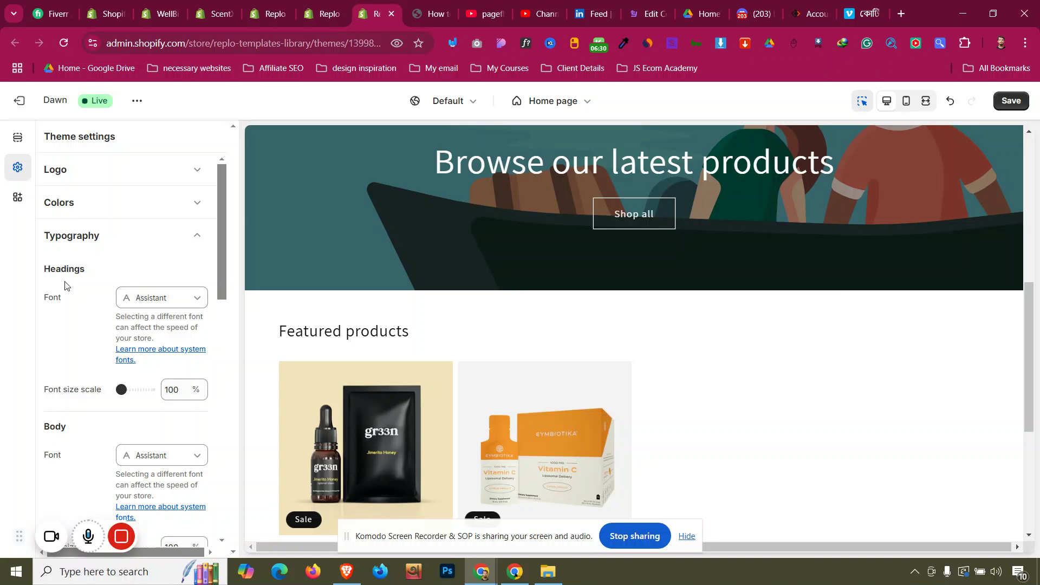
click(162, 298)
scroll(159, 309, down, 5)
scroll(158, 311, down, 9)
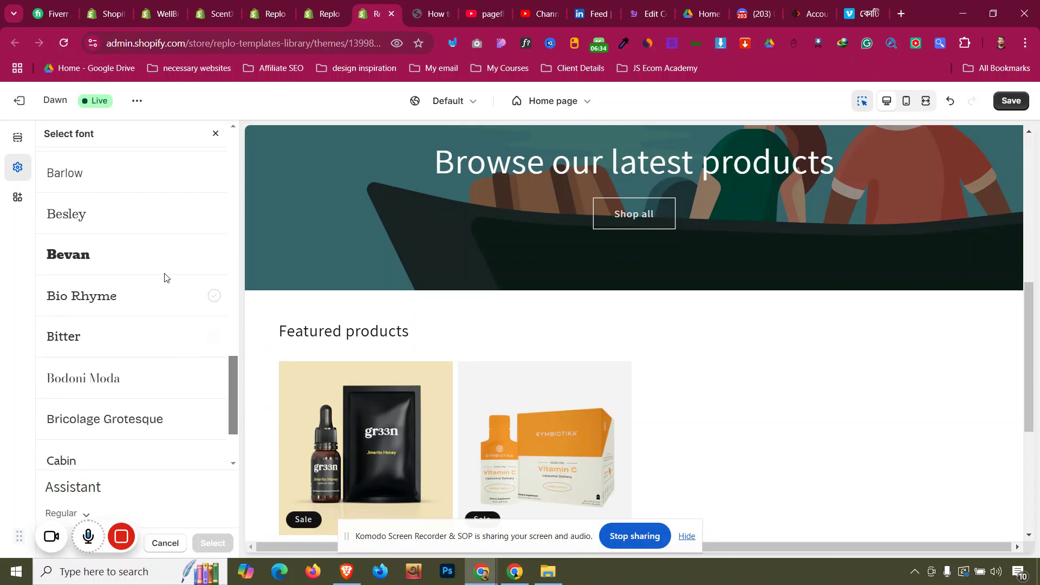
click(169, 257)
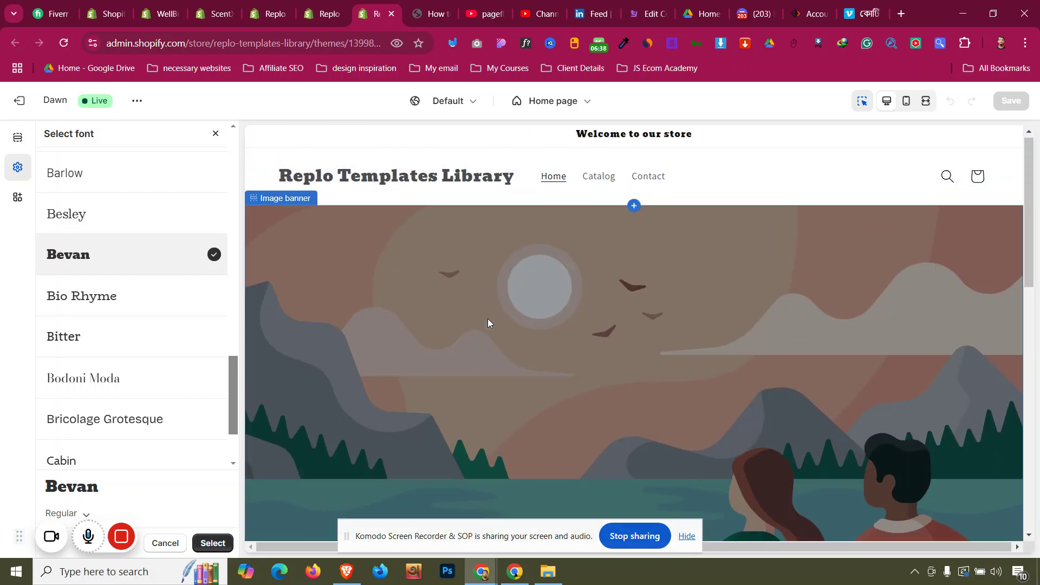
scroll(89, 265, up, 3)
scroll(89, 276, down, 3)
scroll(94, 277, up, 5)
scroll(93, 277, up, 5)
click(213, 543)
scroll(418, 338, down, 3)
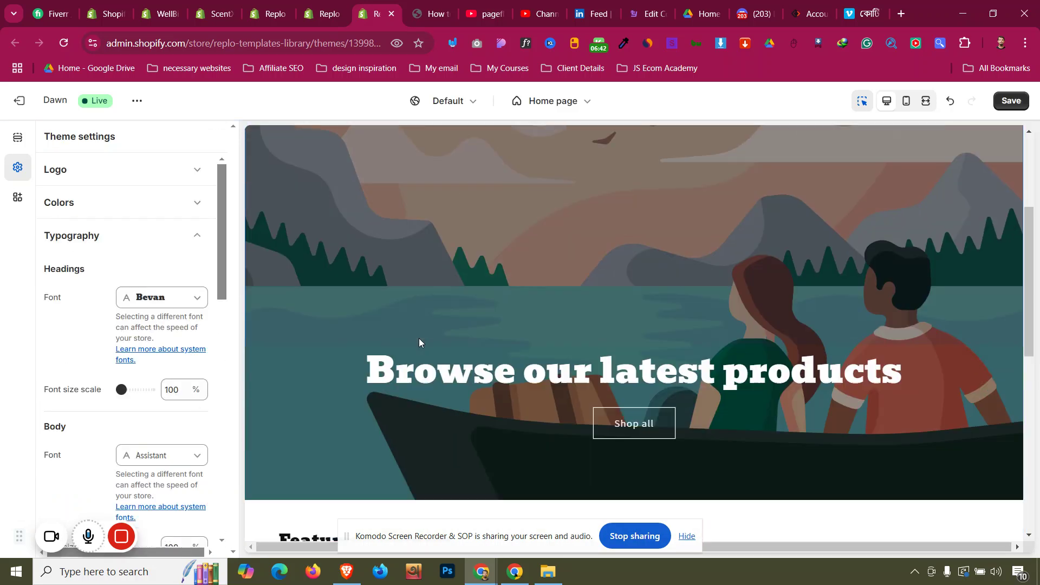
scroll(419, 342, down, 5)
Set the body font to Cabin in the theme's typography settings.
scroll(209, 353, down, 4)
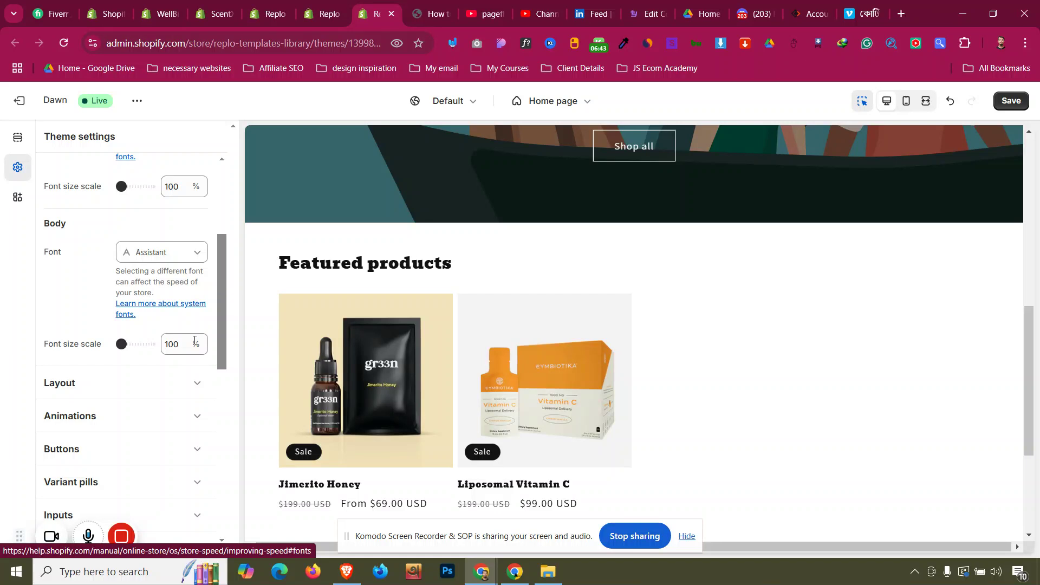
click(188, 258)
scroll(172, 378, down, 20)
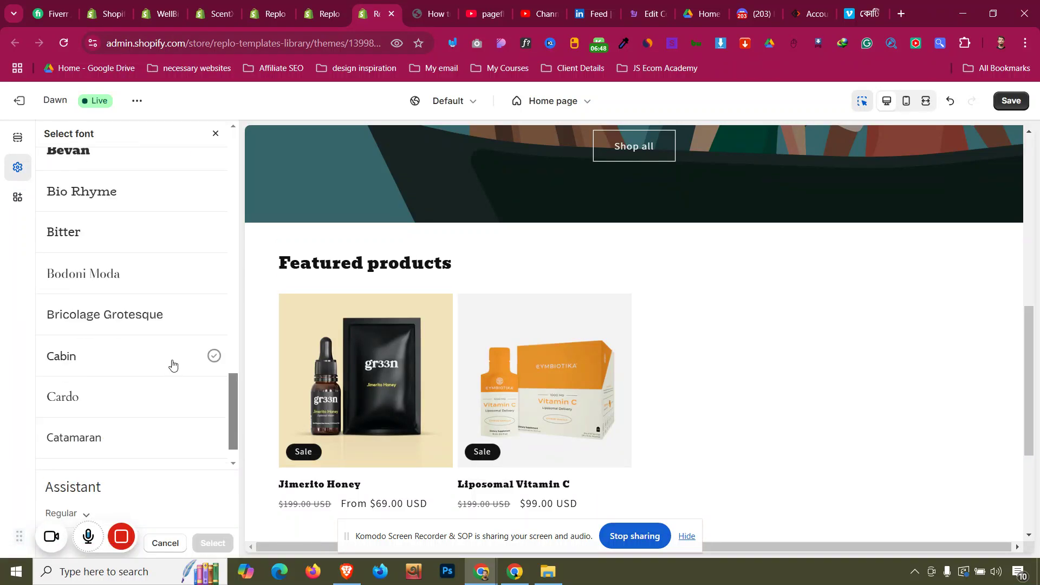
click(172, 356)
click(211, 543)
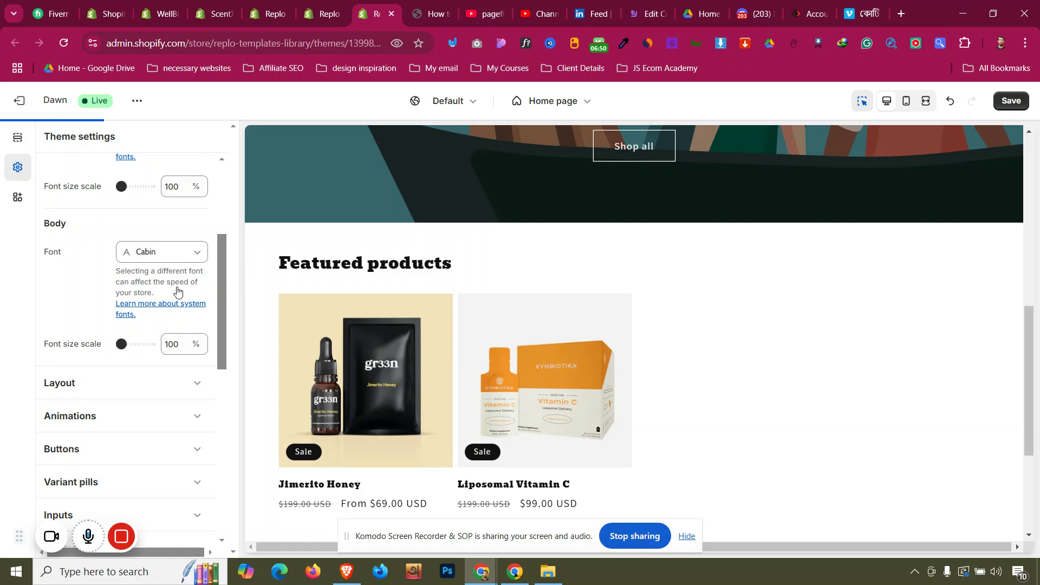
Enable the Jahin Custom Font section again and return to the home page section list.
click(17, 137)
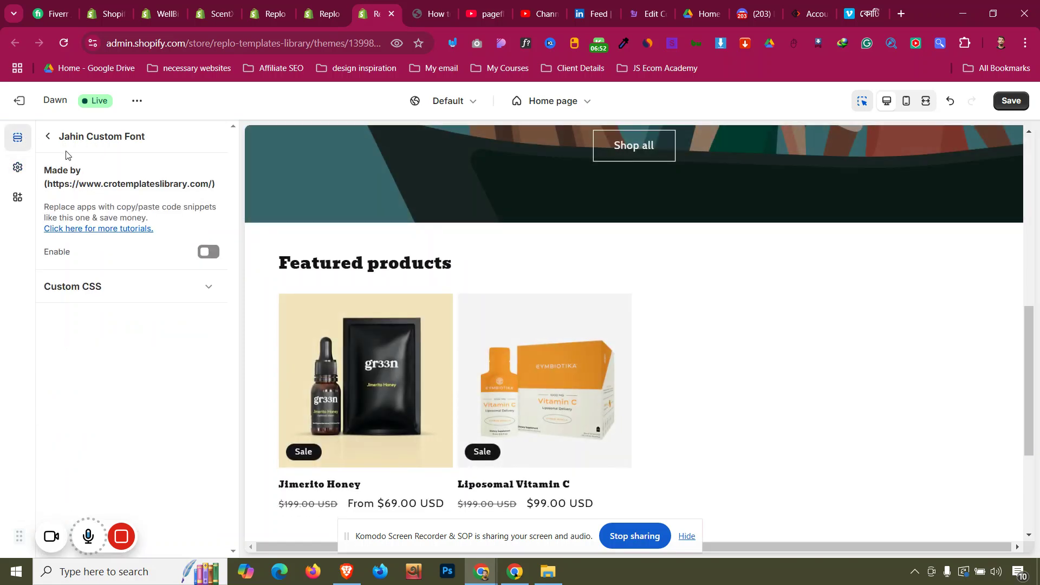
click(48, 136)
click(149, 168)
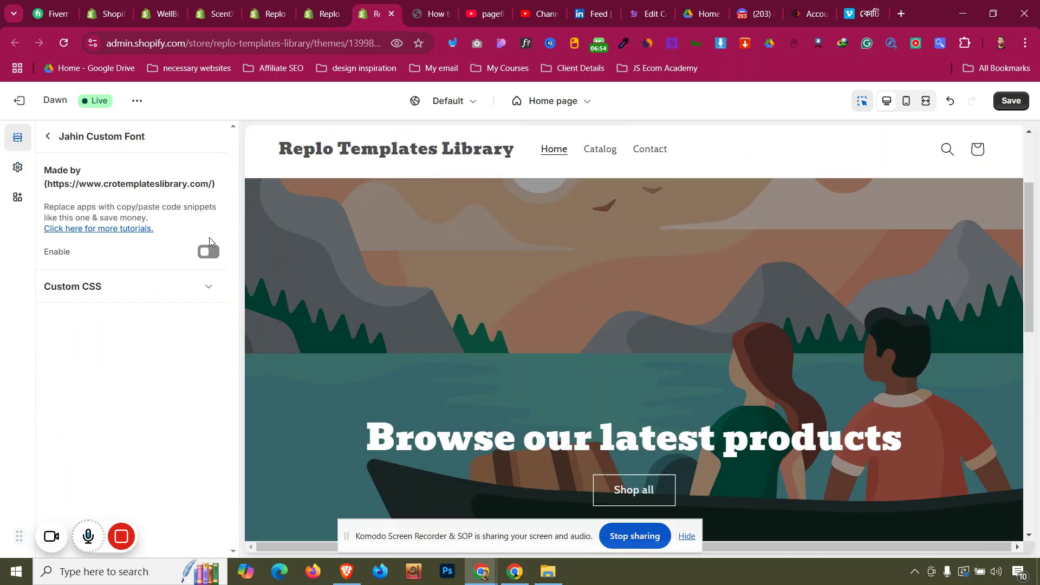
click(209, 252)
click(48, 136)
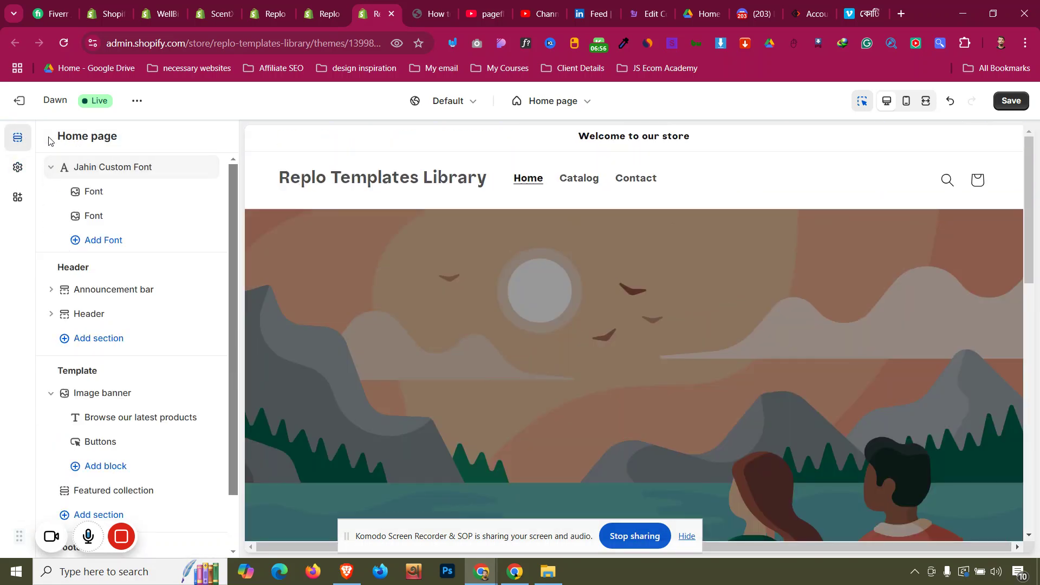
Open the first font block of the Jahin Custom Font section and review its HTML element options.
click(122, 198)
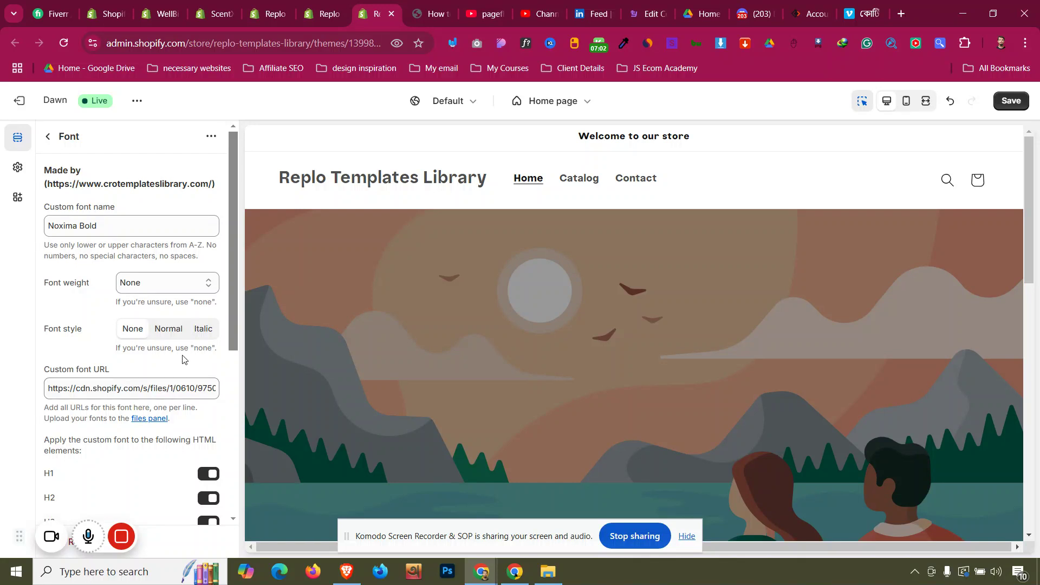
scroll(133, 325, down, 3)
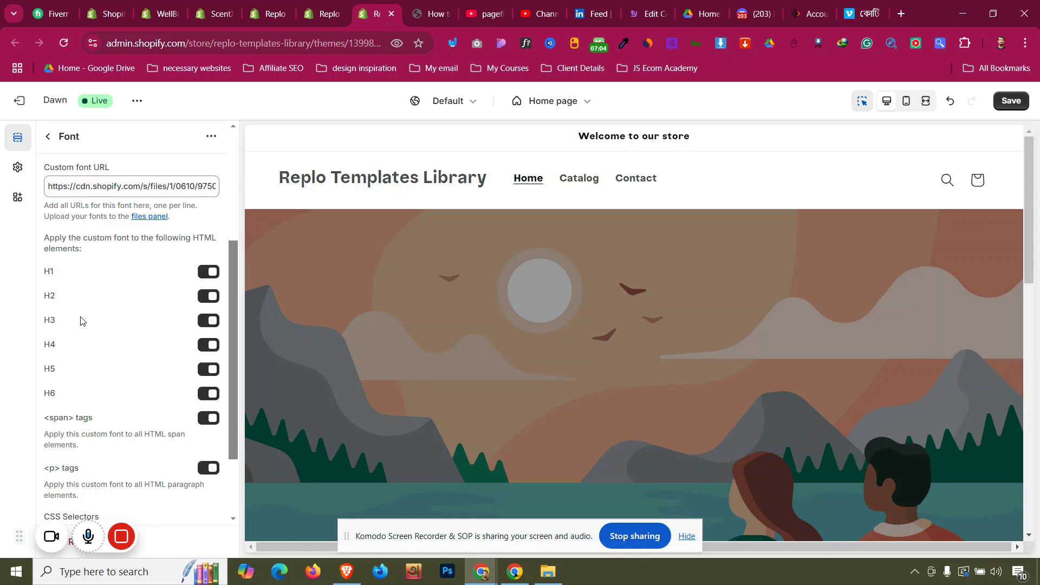